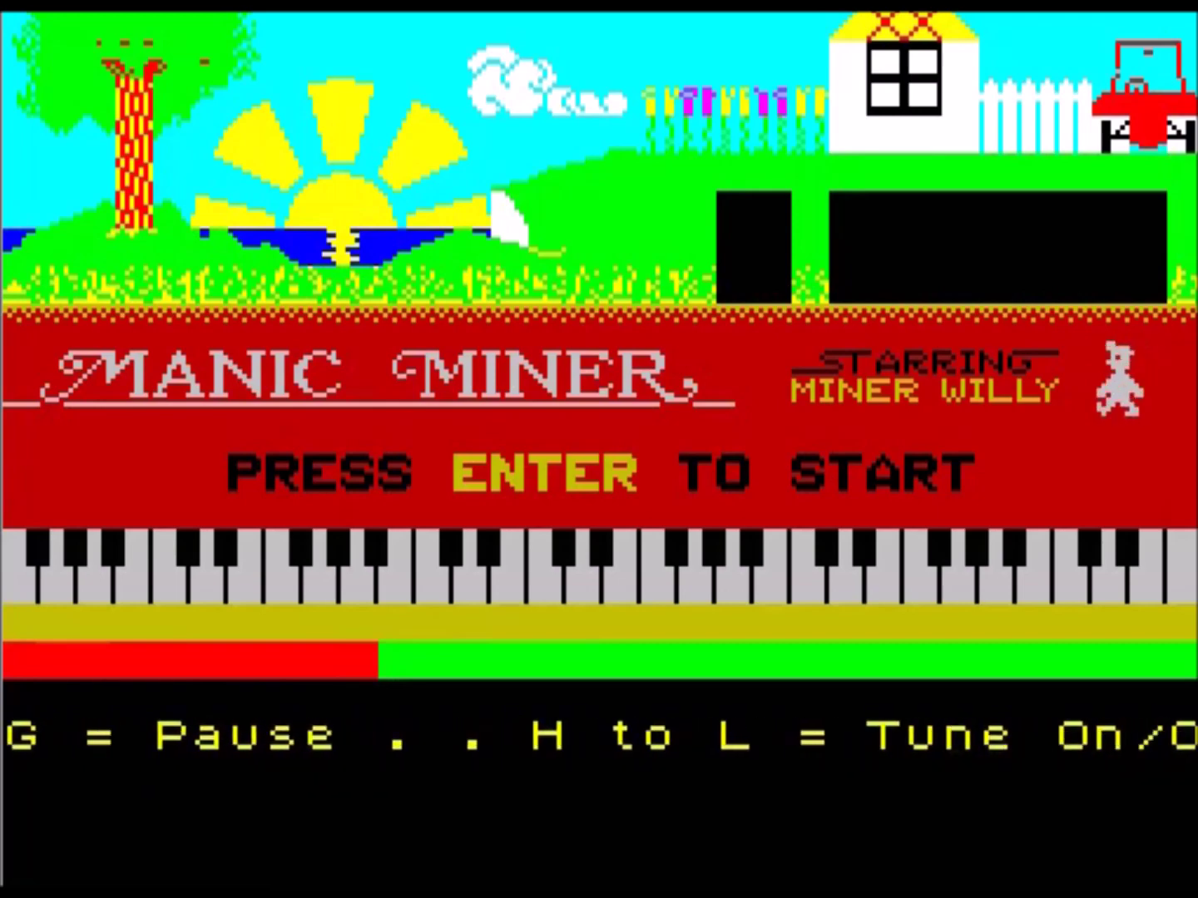
Start the game, move Miner Willy around Central Cavern while the in-game tune plays, and return to the title screen.
key(Return)
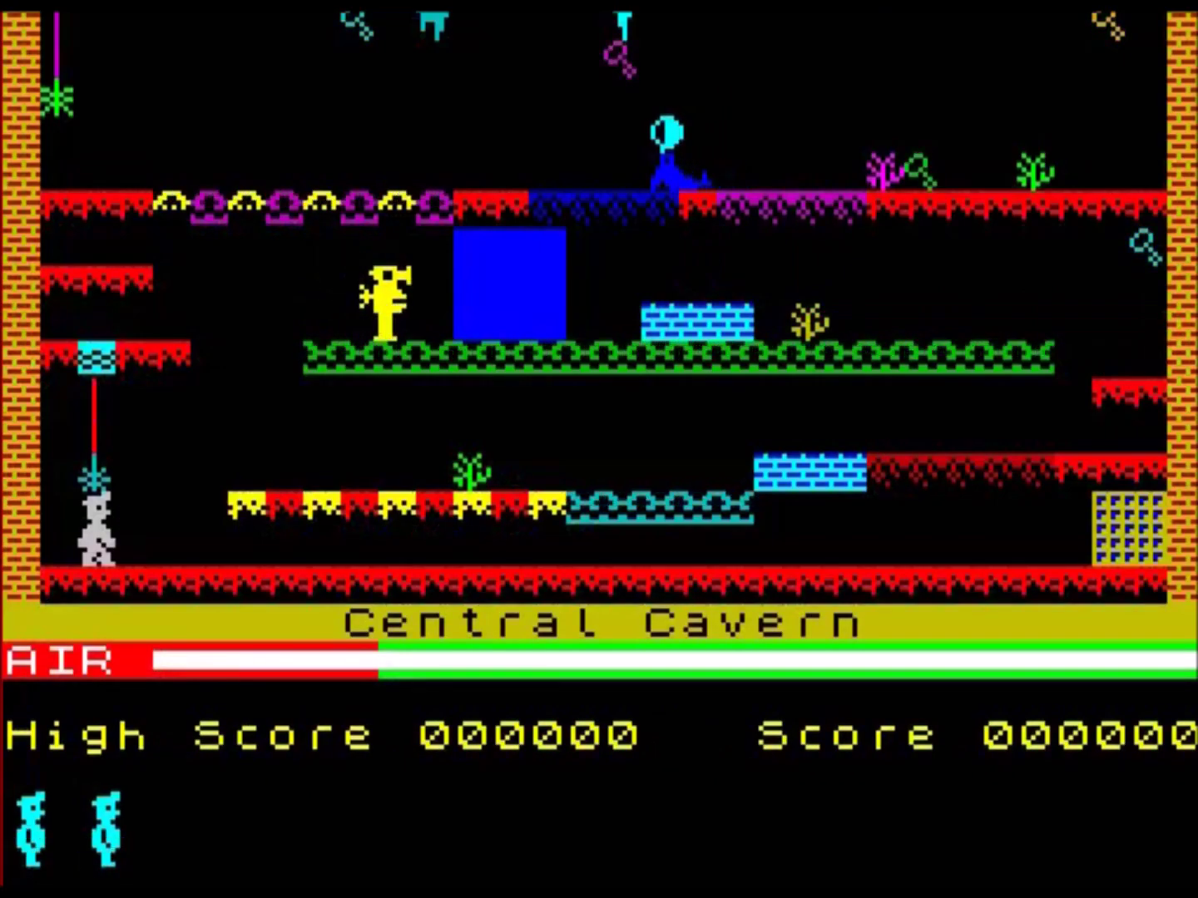
key(p)
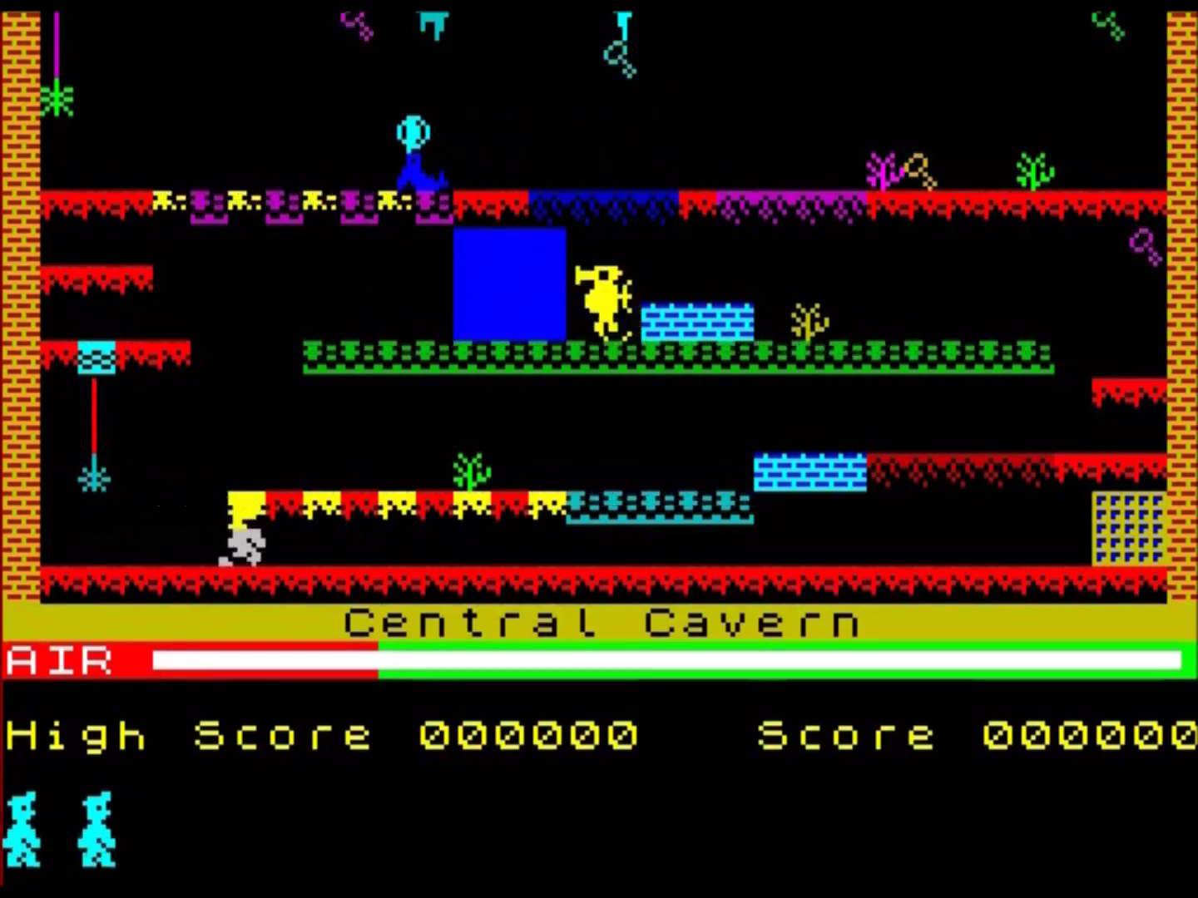
key(o)
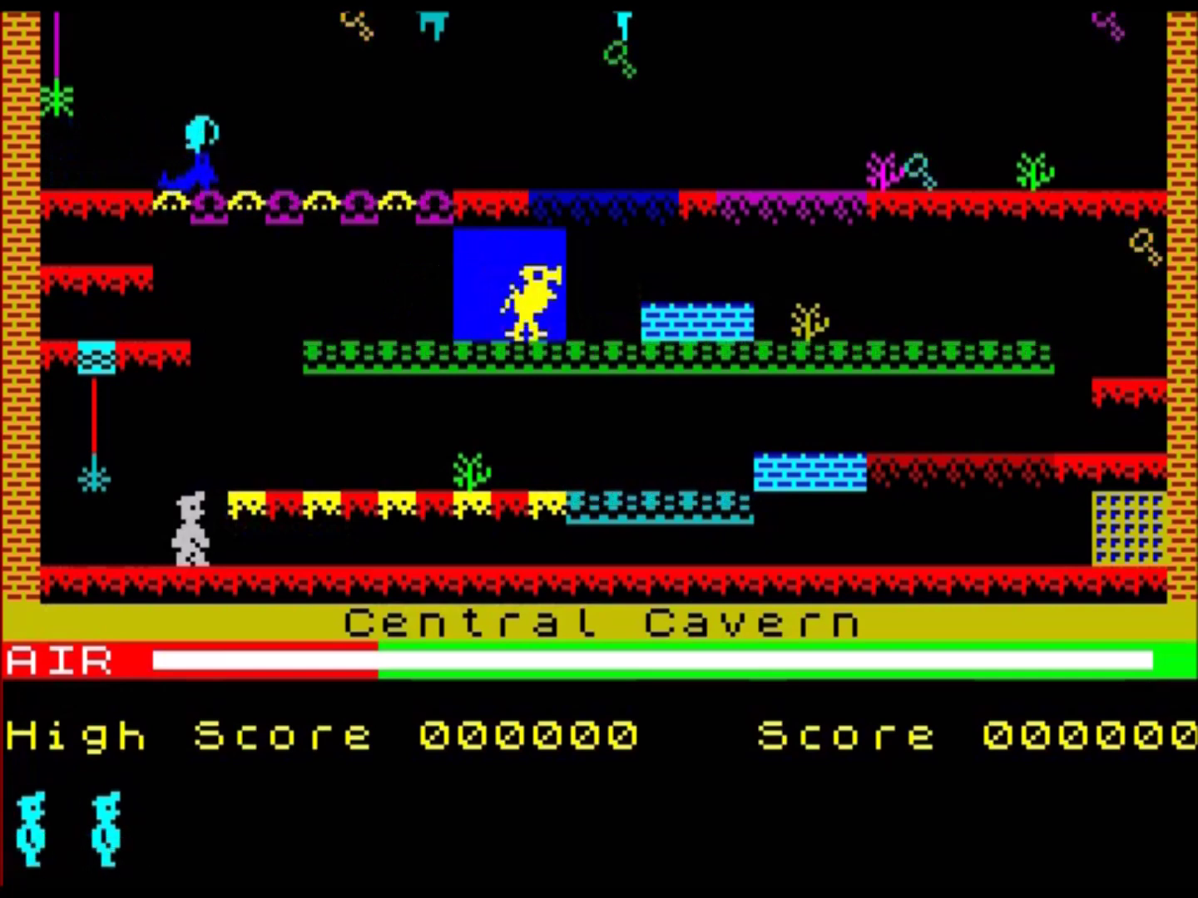
key(space)
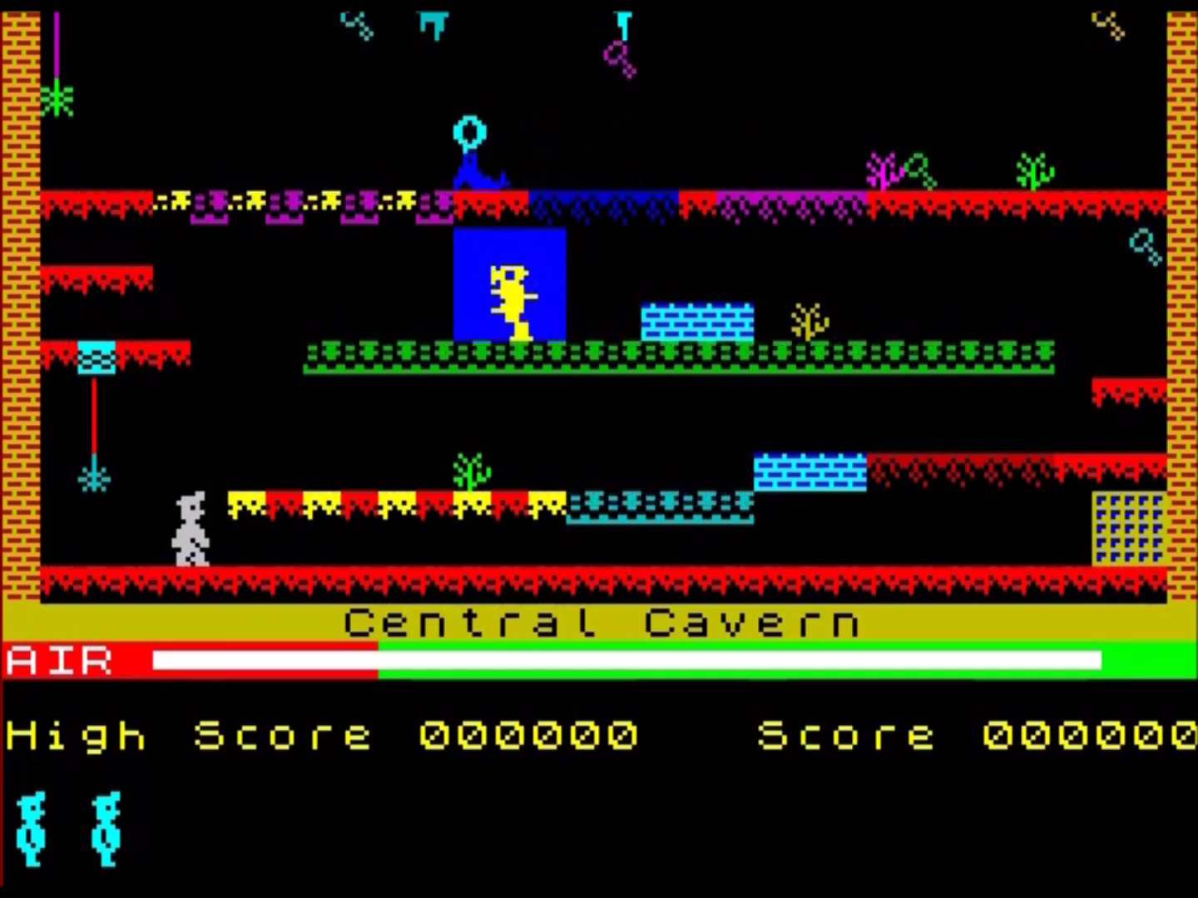
key(shift+space)
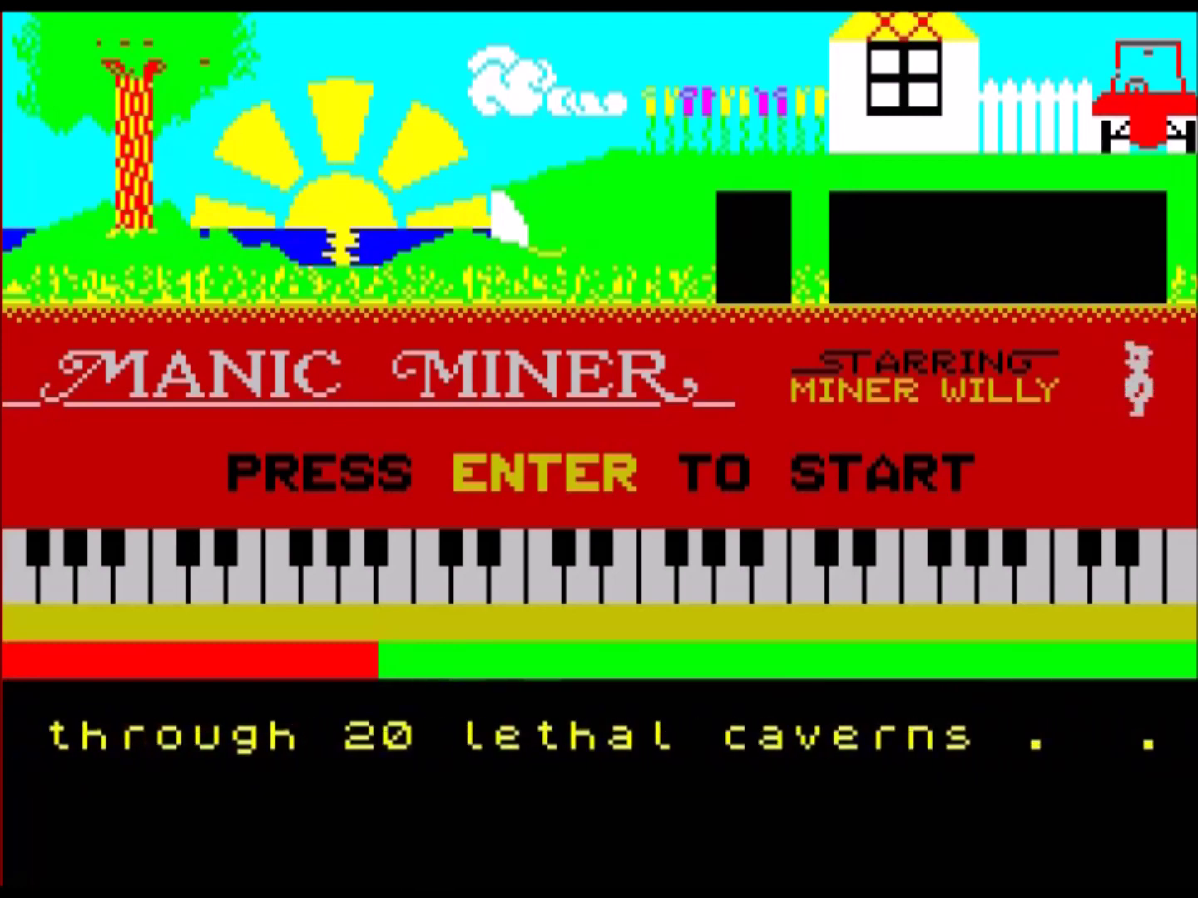
Restart Central Cavern to listen to its tune again, quit to the title screen and view the emulator's machine commands.
key(Return)
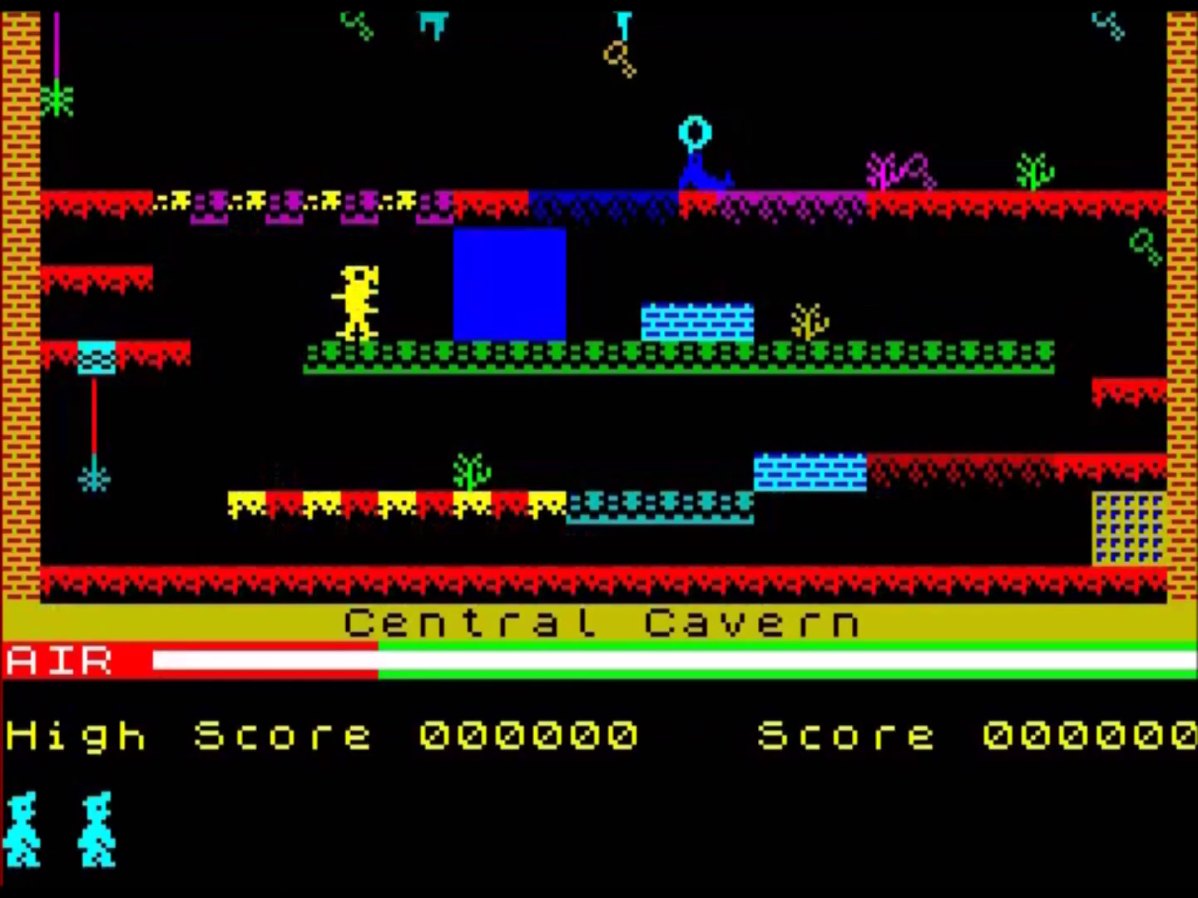
key(Right)
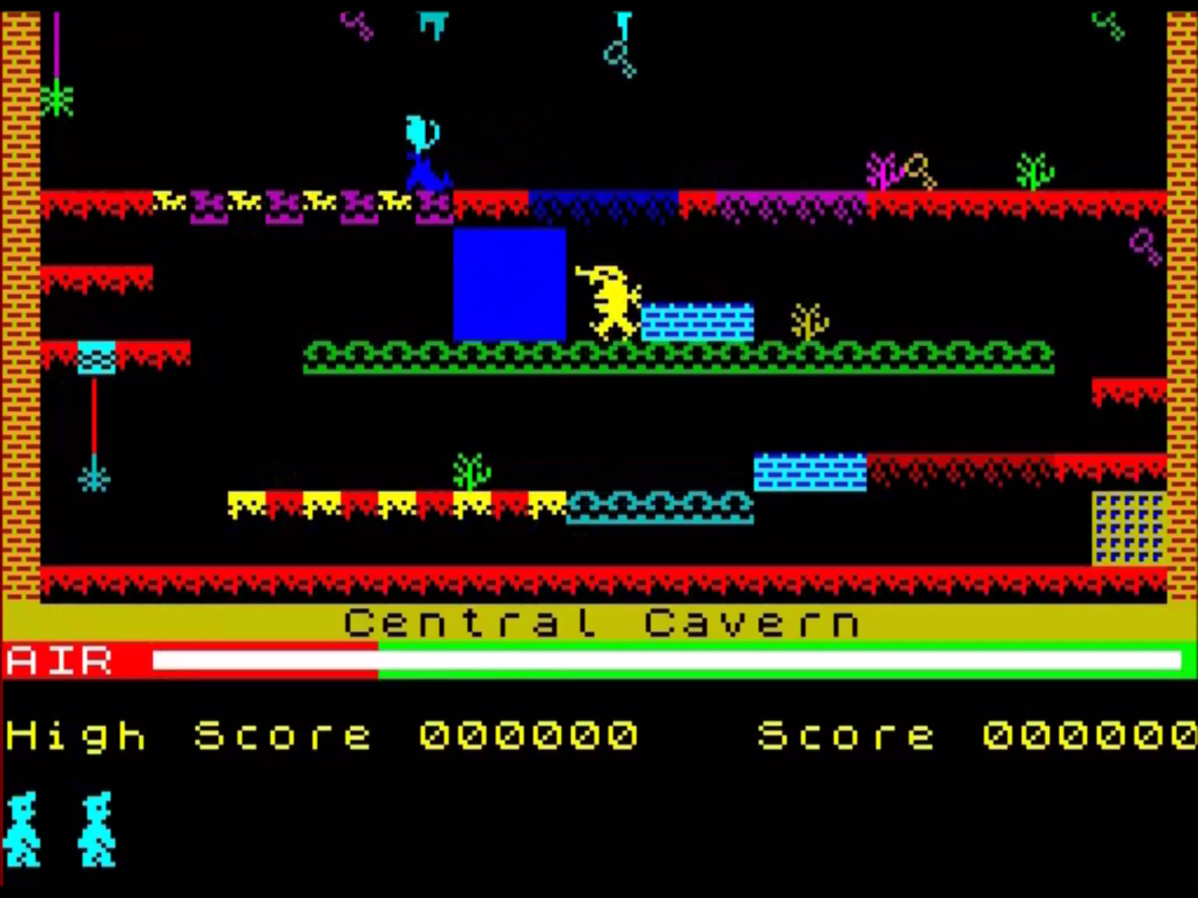
key(shift+space)
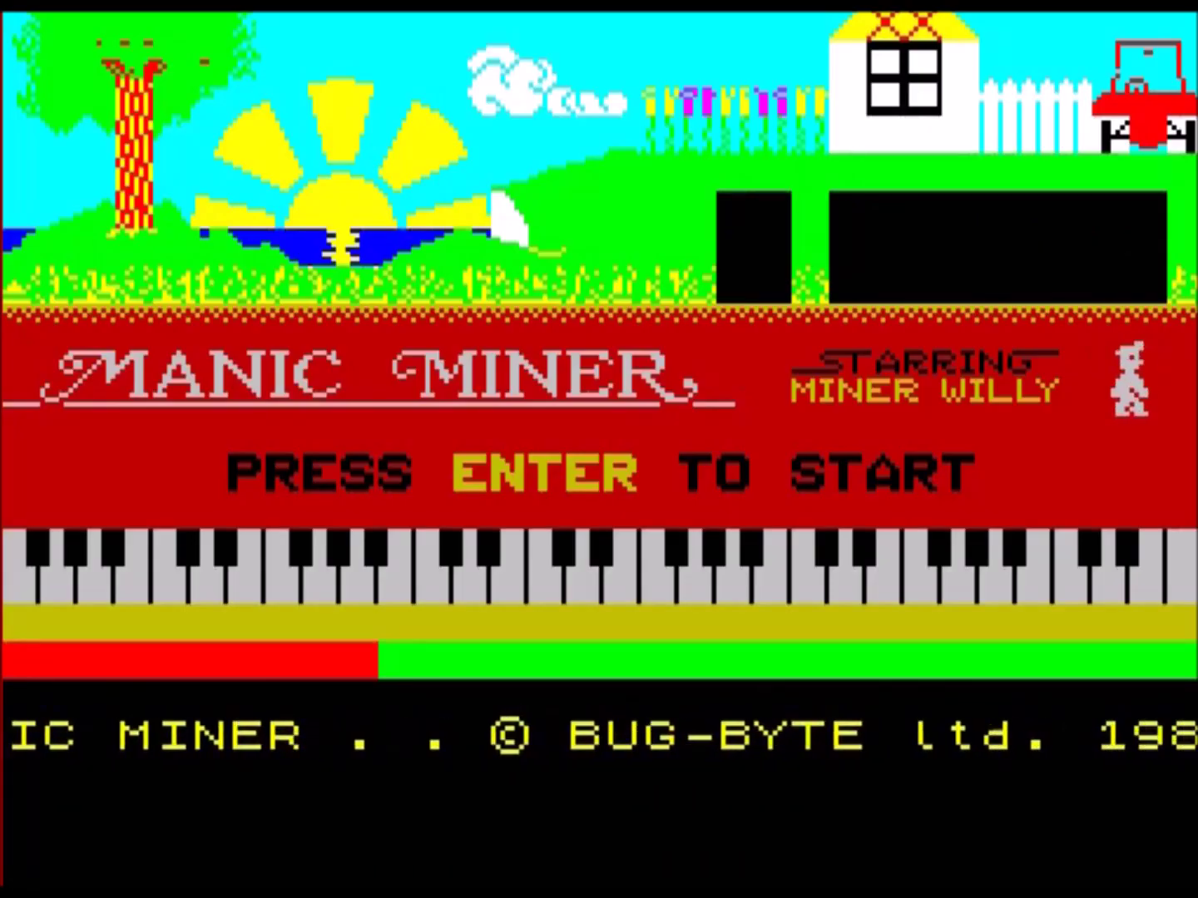
key(alt+m)
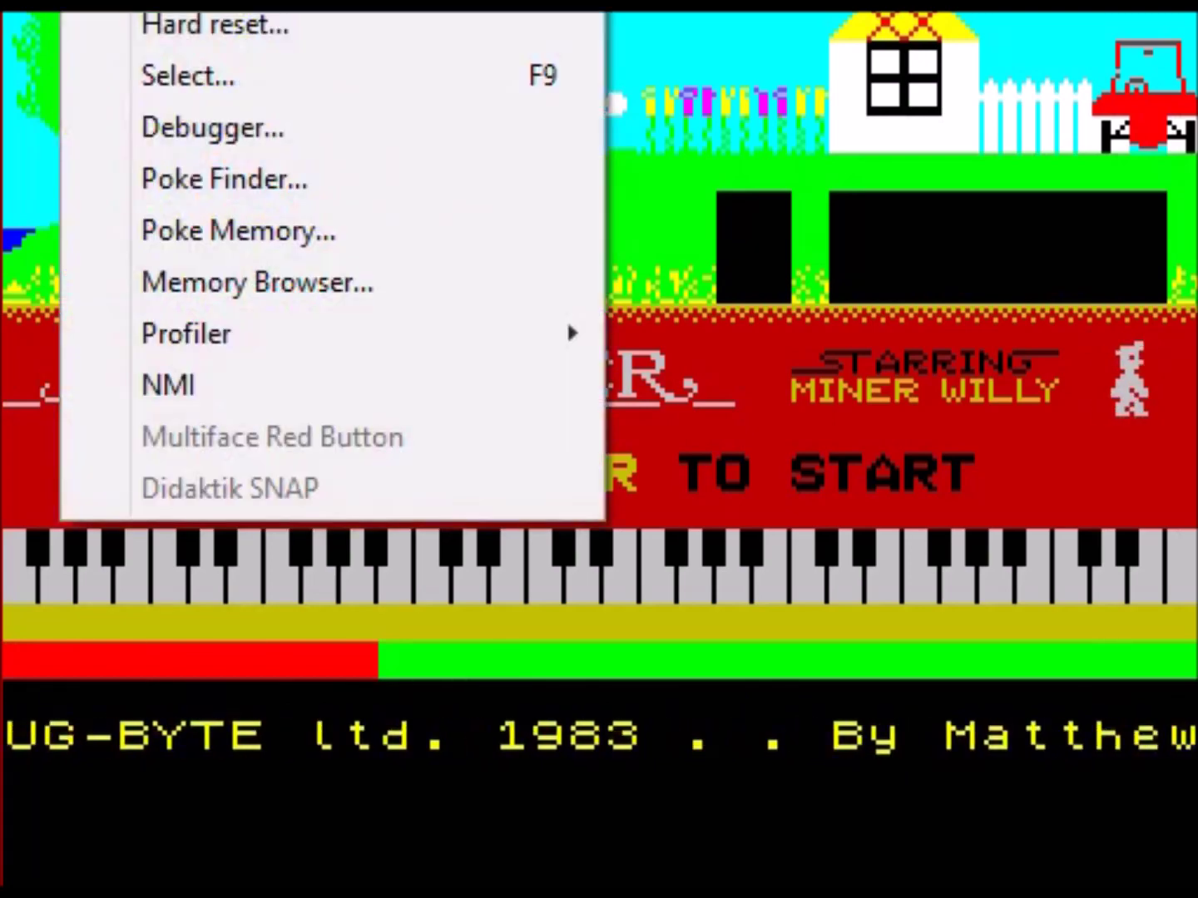
key(Escape)
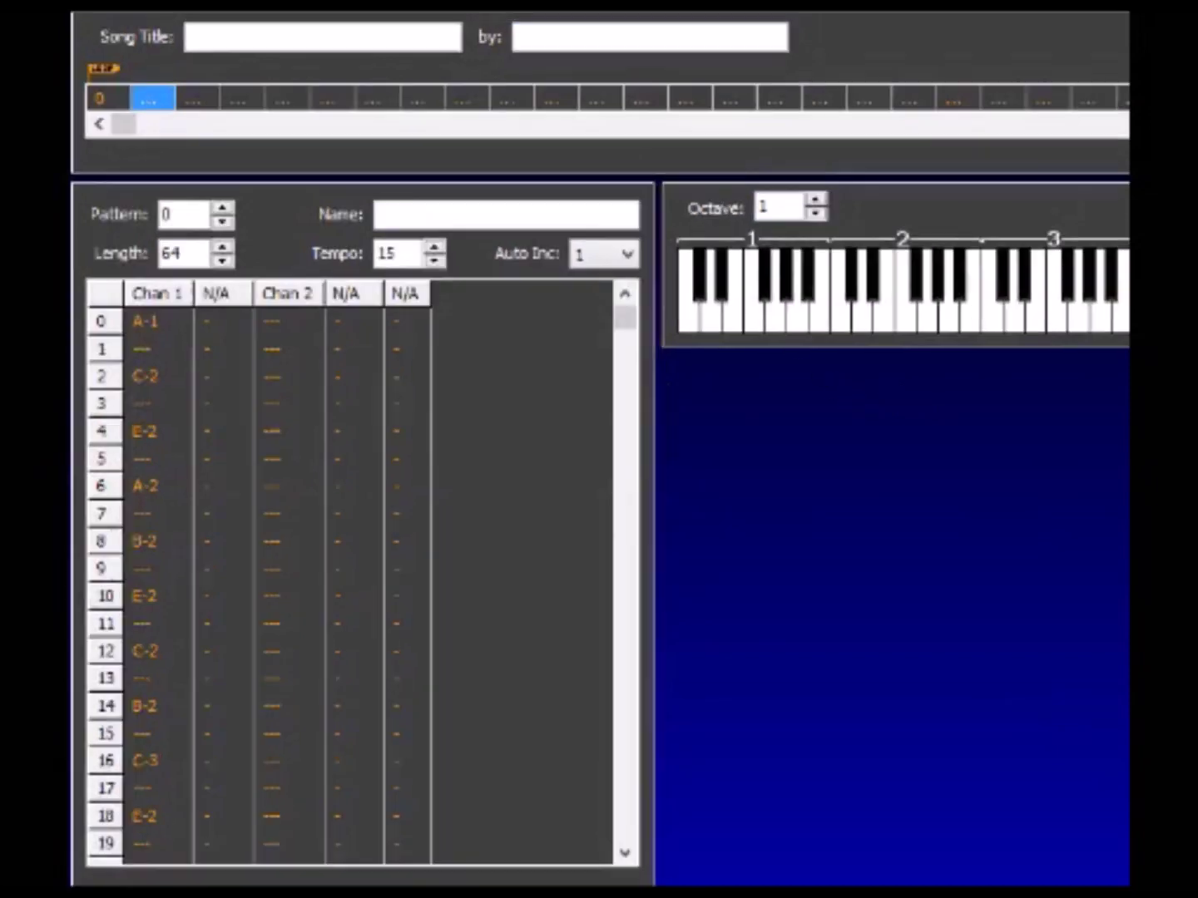
Switch to the music tracker, choose the ROM Beep engine, and play the current pattern through before stopping and returning to row 0.
click(494, 23)
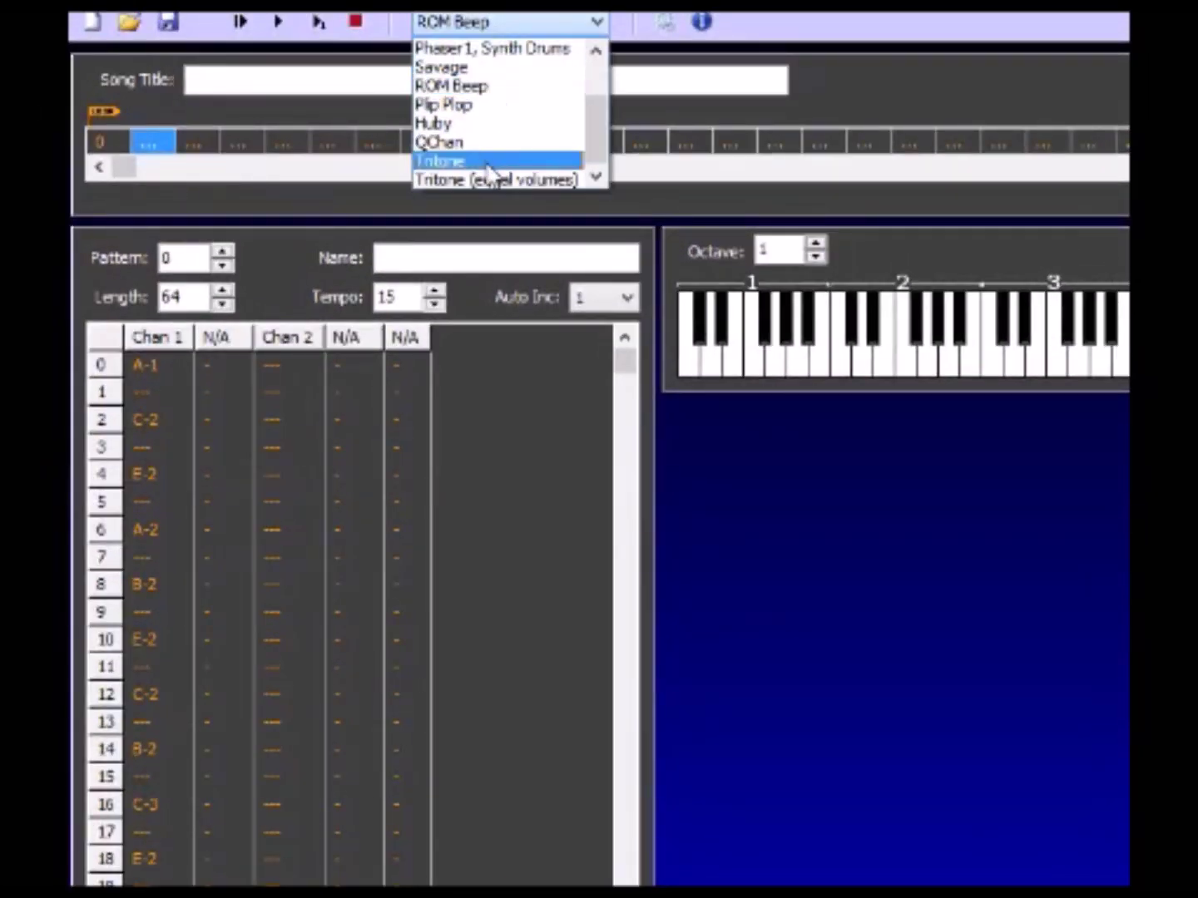
click(507, 88)
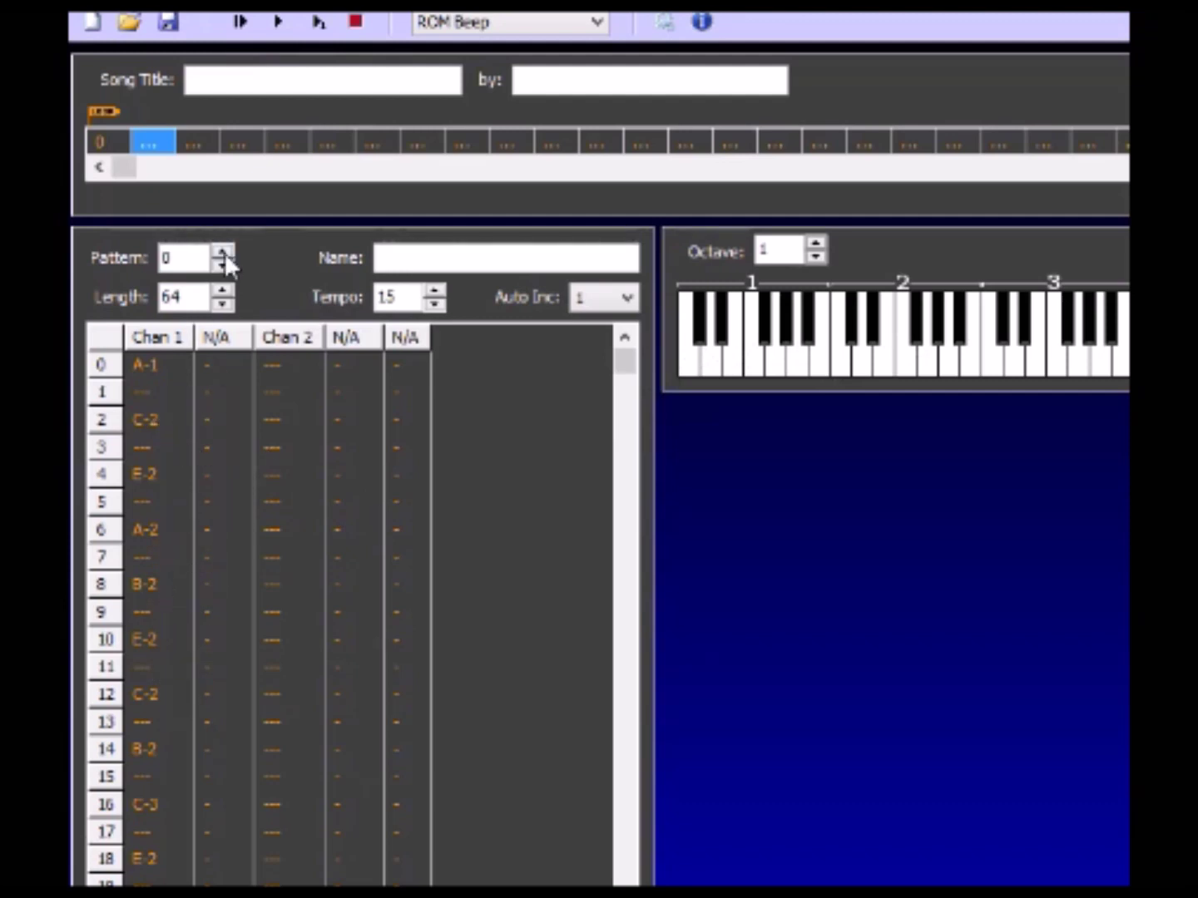
click(319, 26)
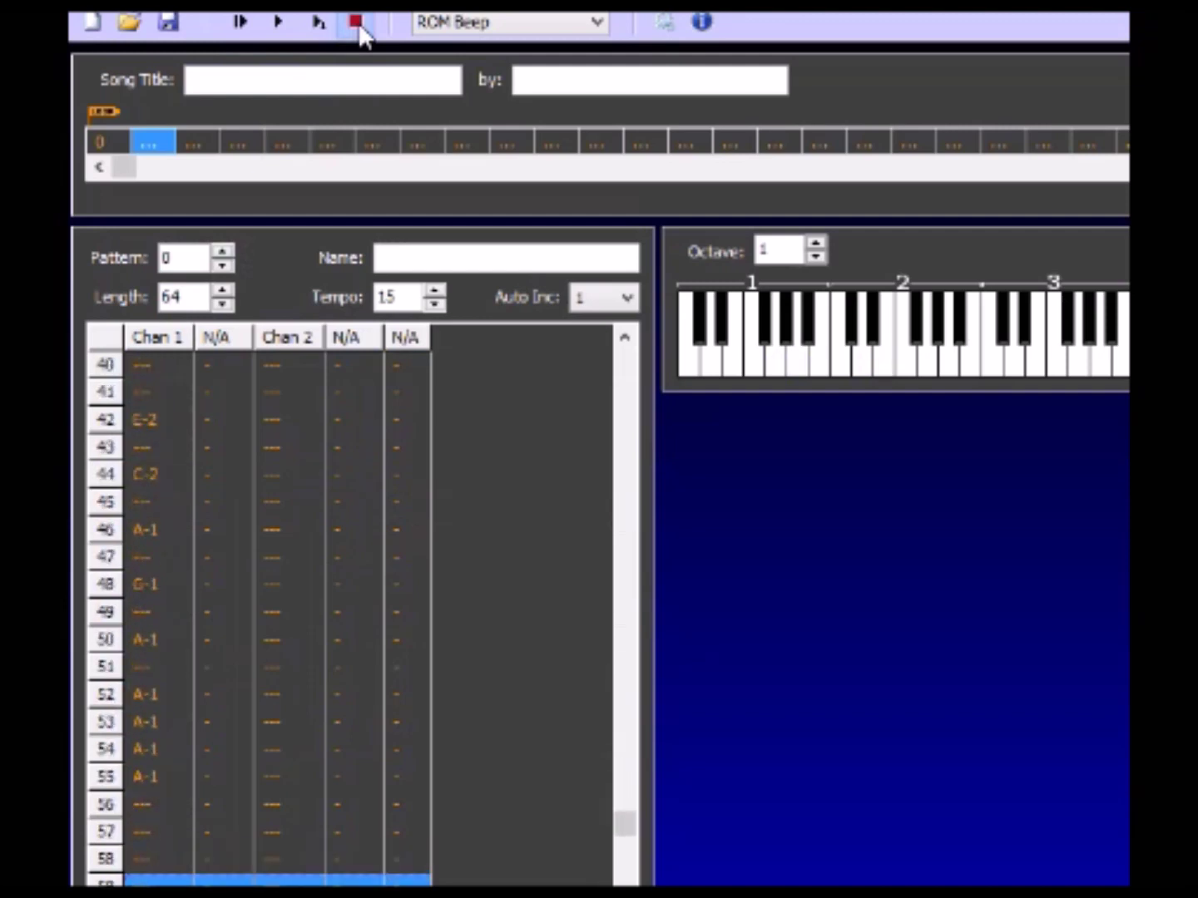
click(355, 23)
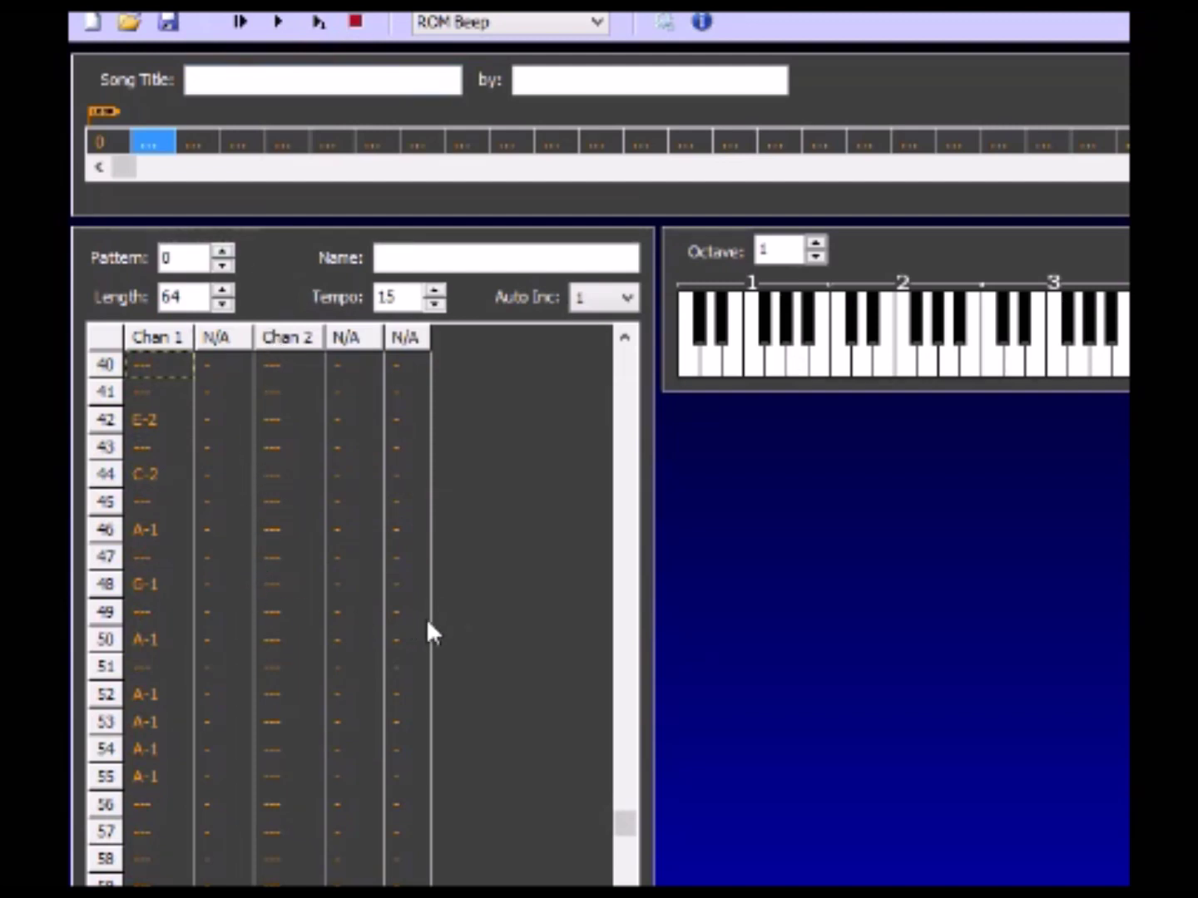
drag(623, 825, 625, 340)
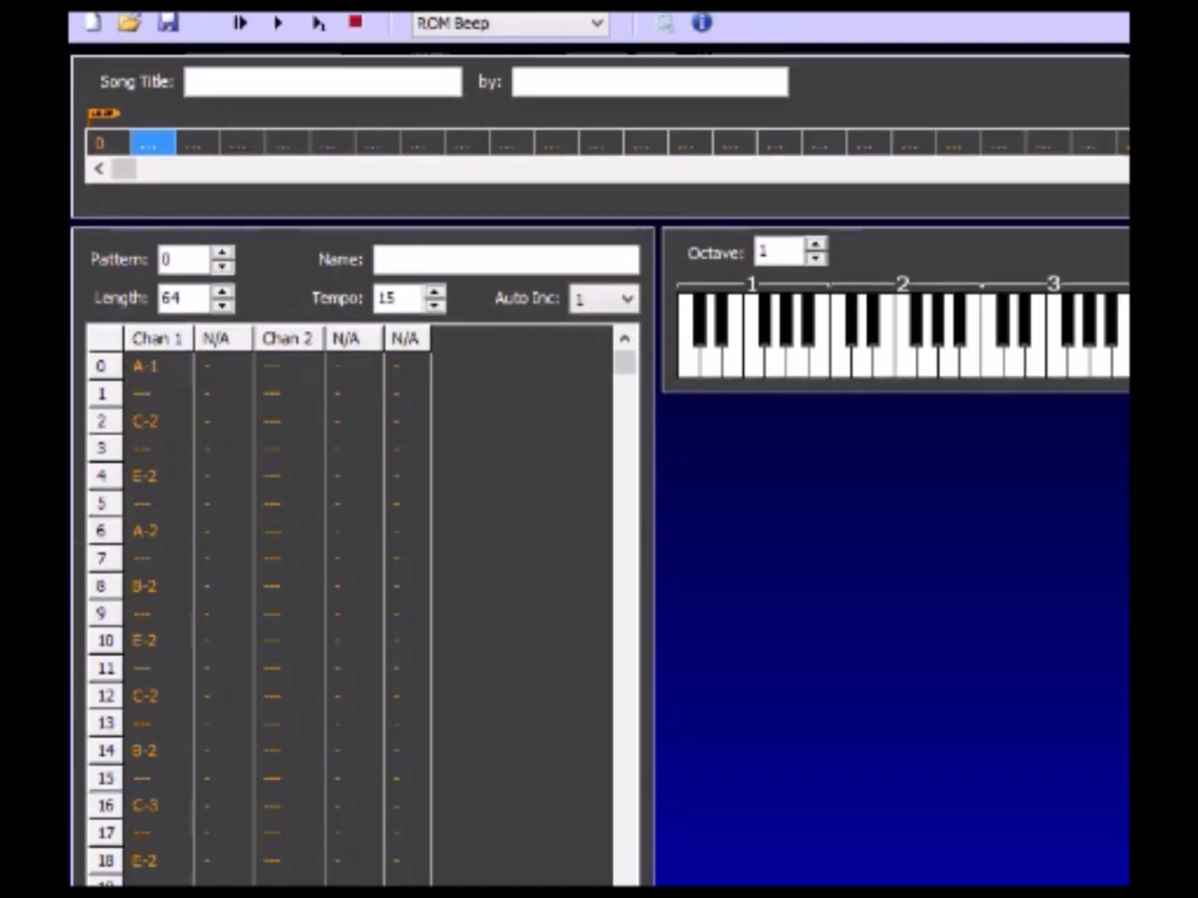
Compile the song as Song Data Only to address 40000 with the ROM Beep engine, replacing stairway2.bin in the ASM folder.
click(241, 22)
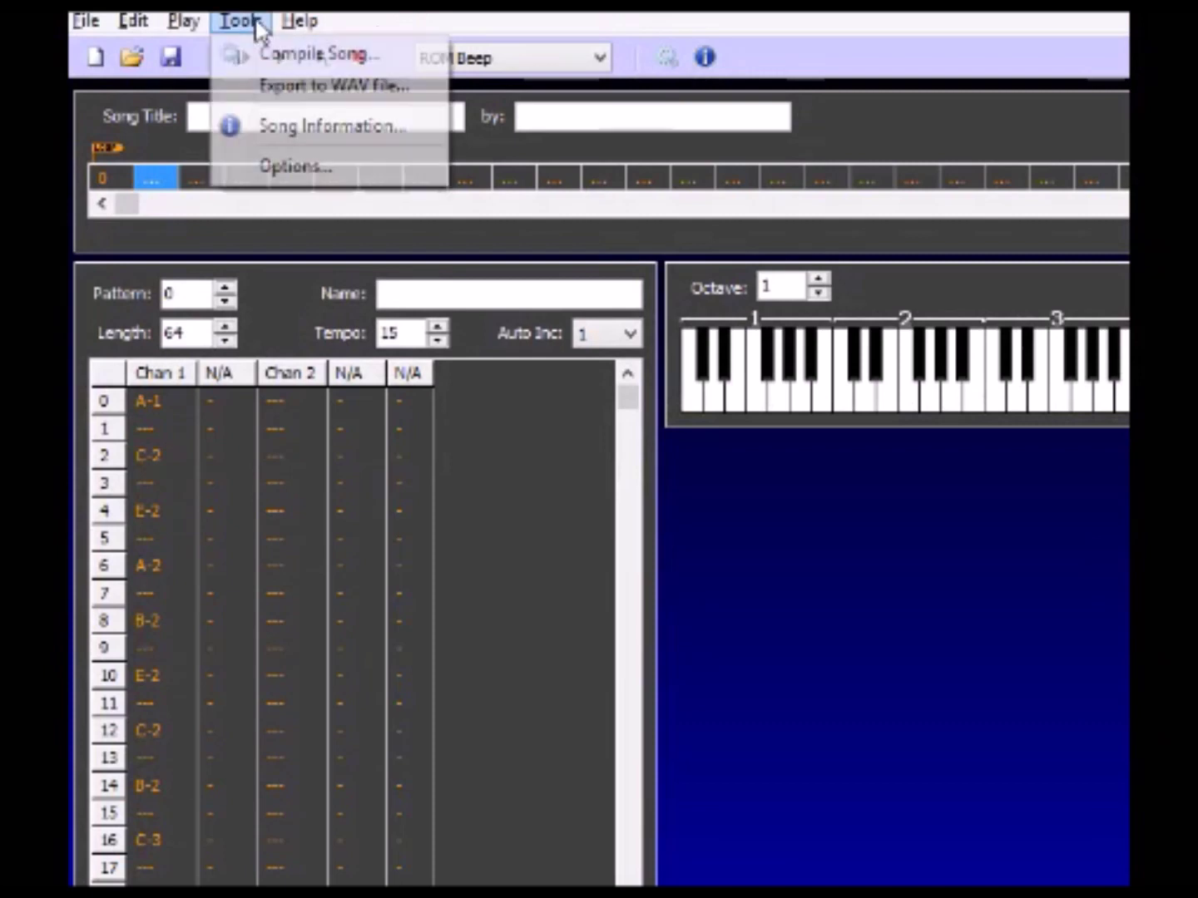
click(294, 56)
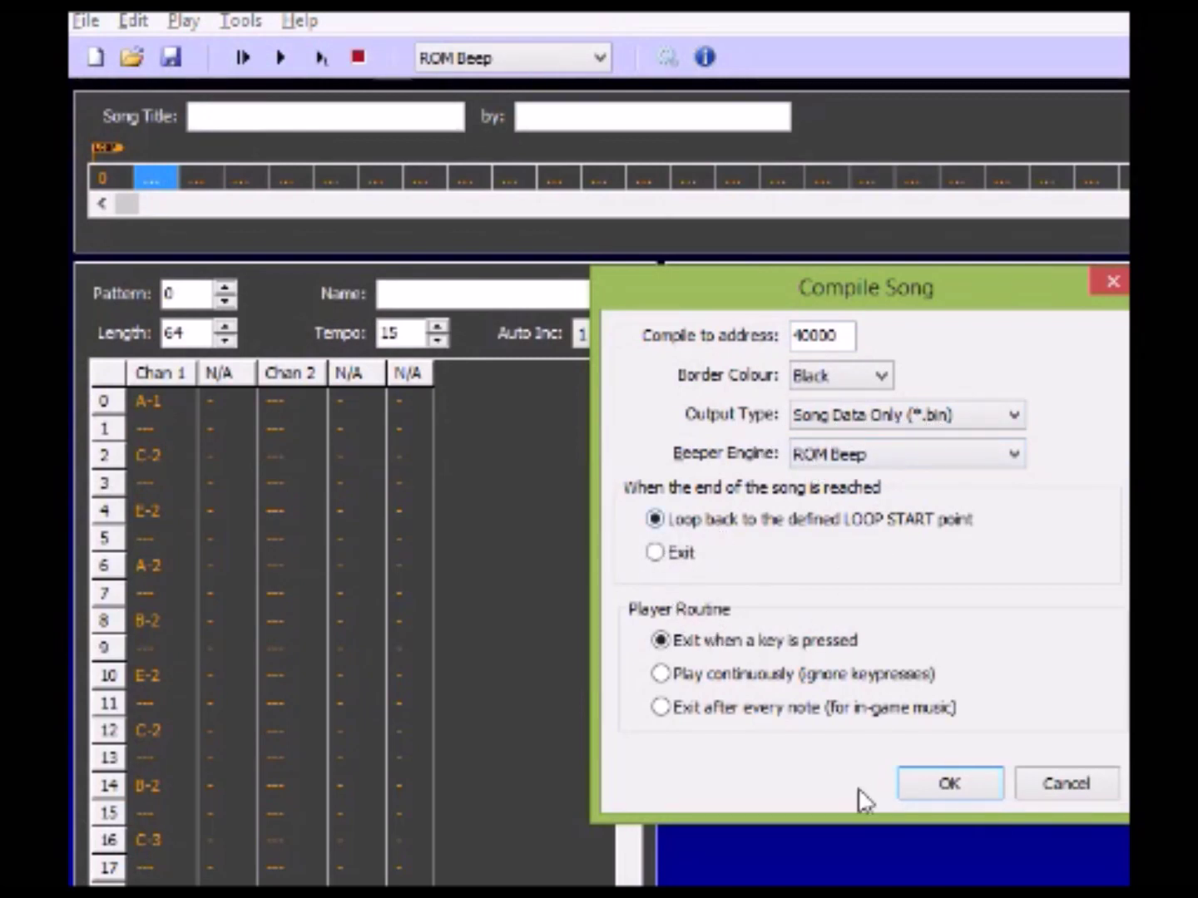
click(923, 797)
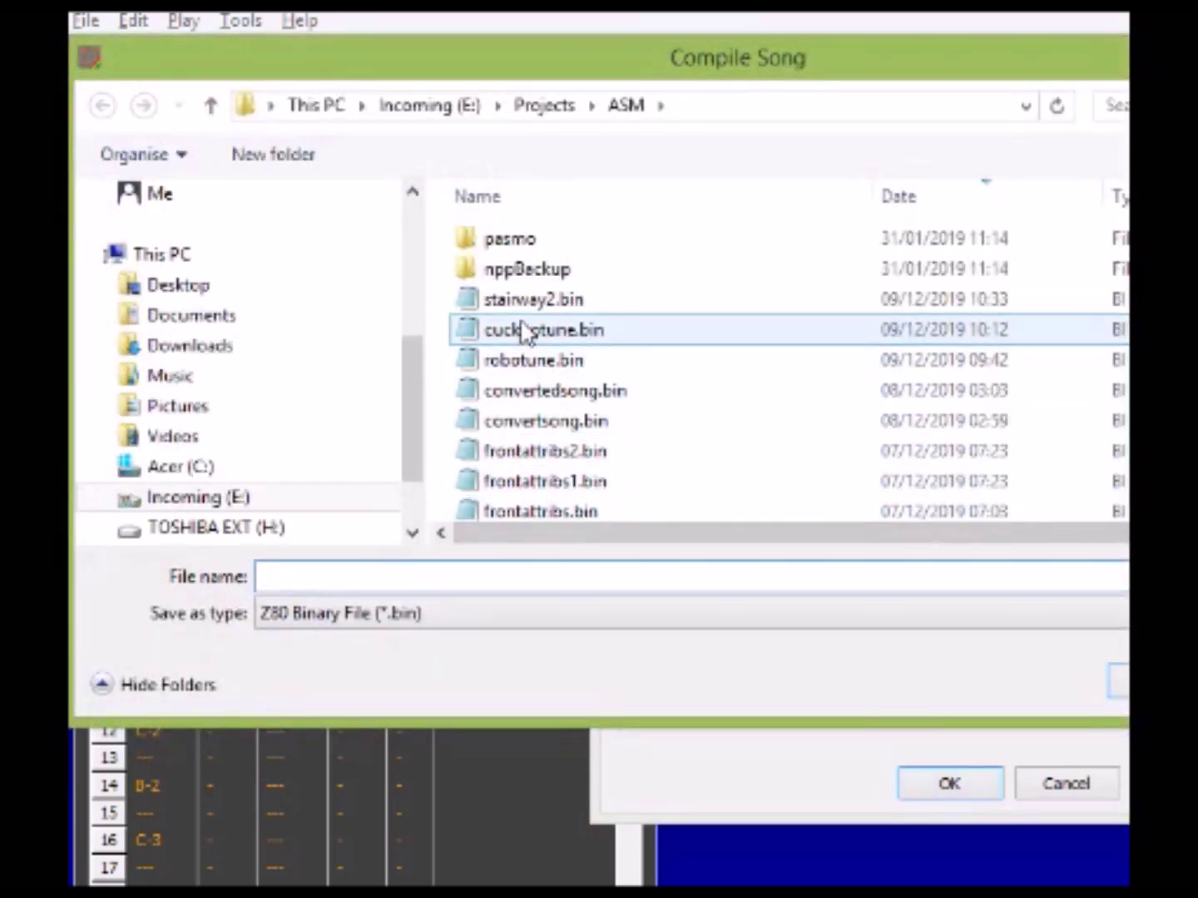
click(528, 308)
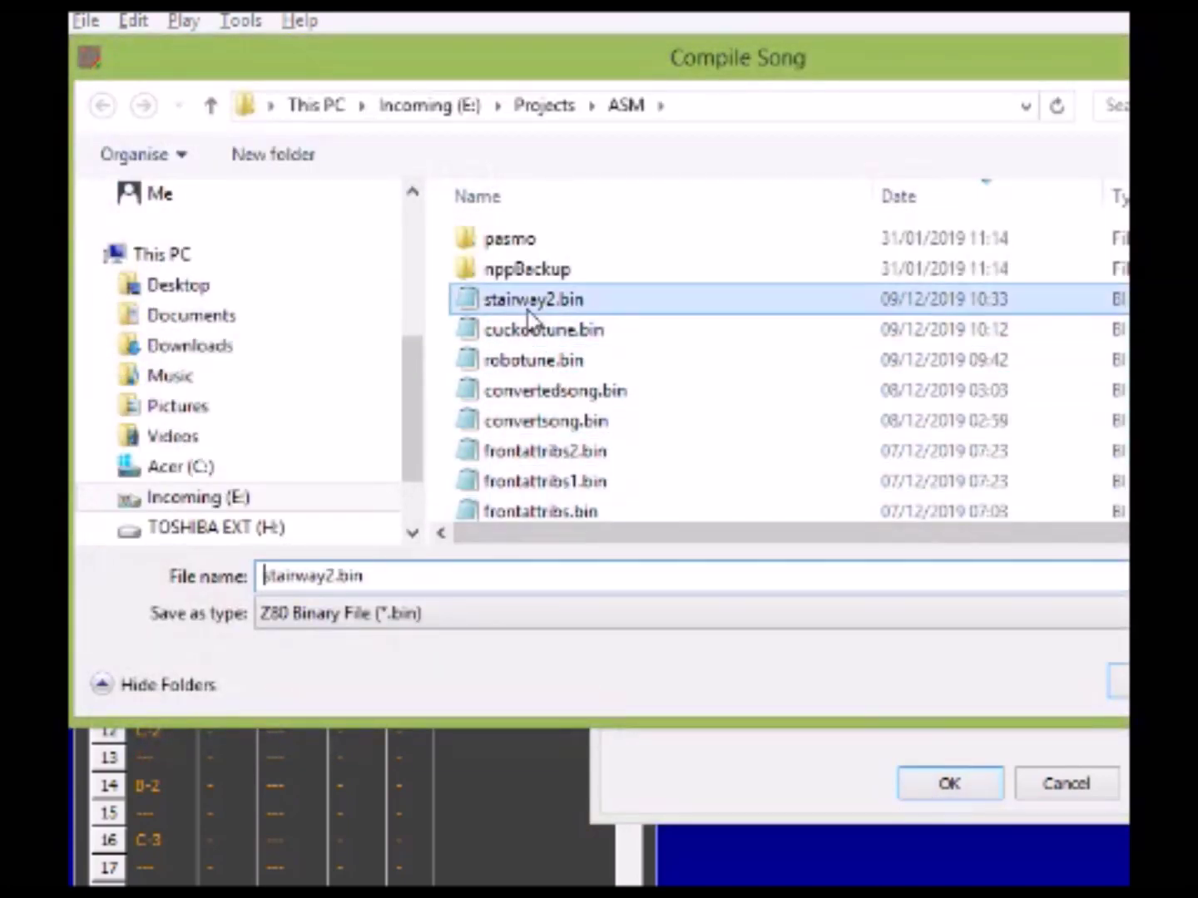
click(1123, 684)
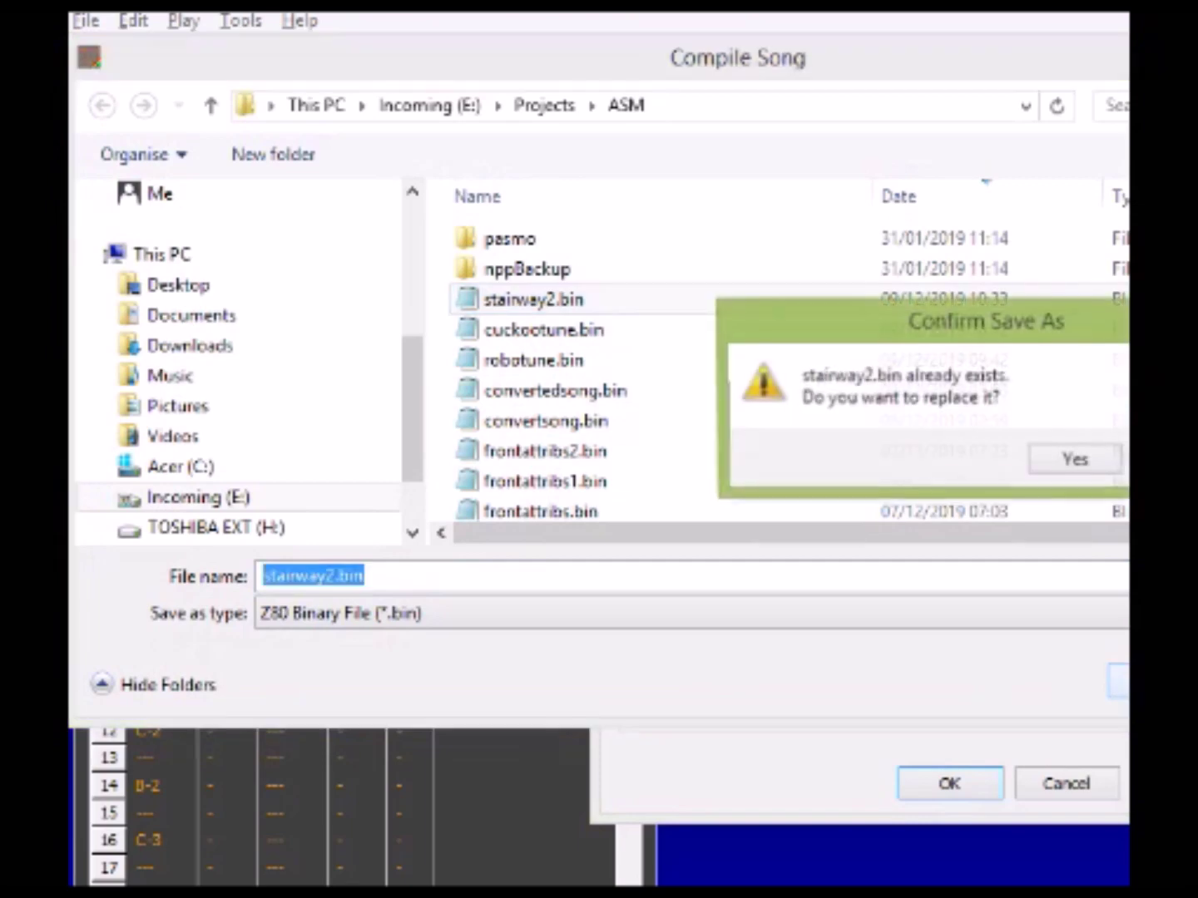
click(1072, 463)
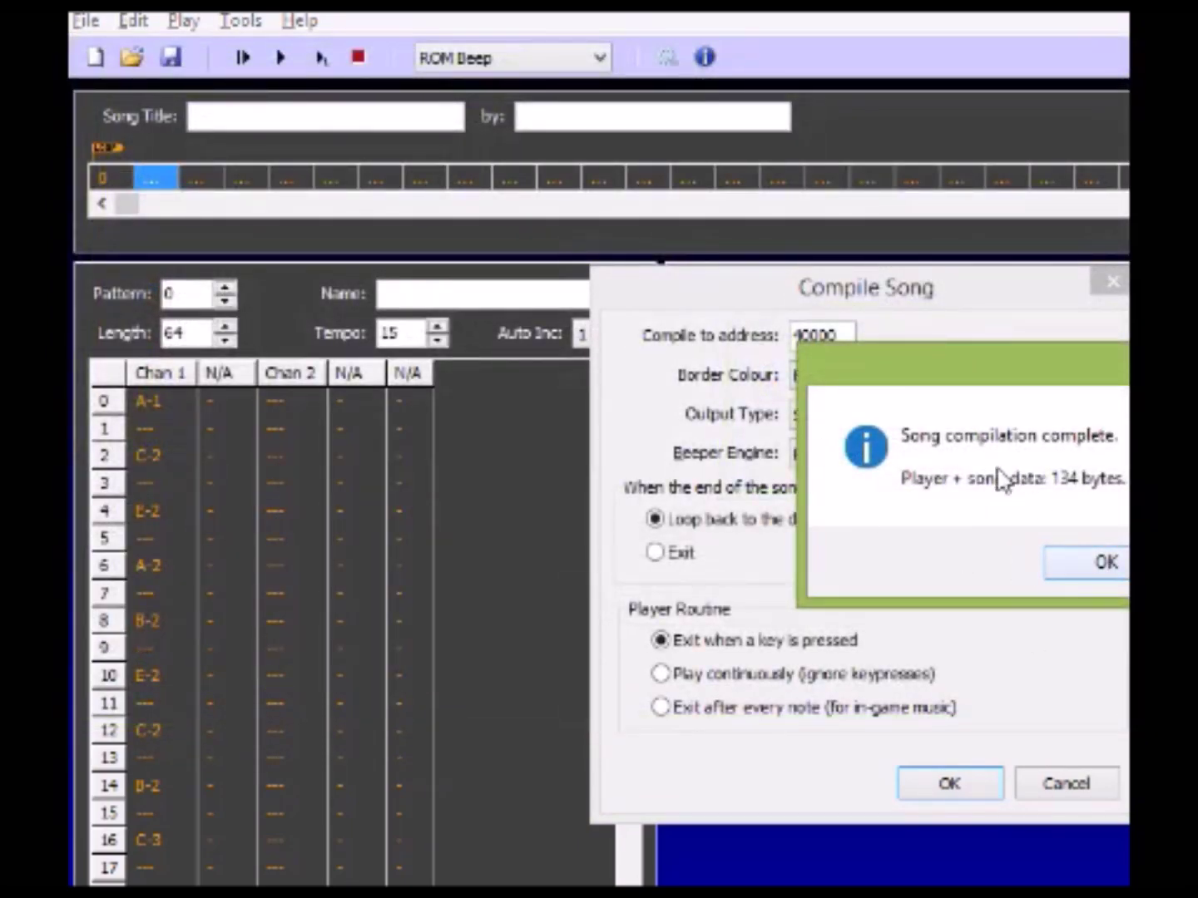
click(1072, 571)
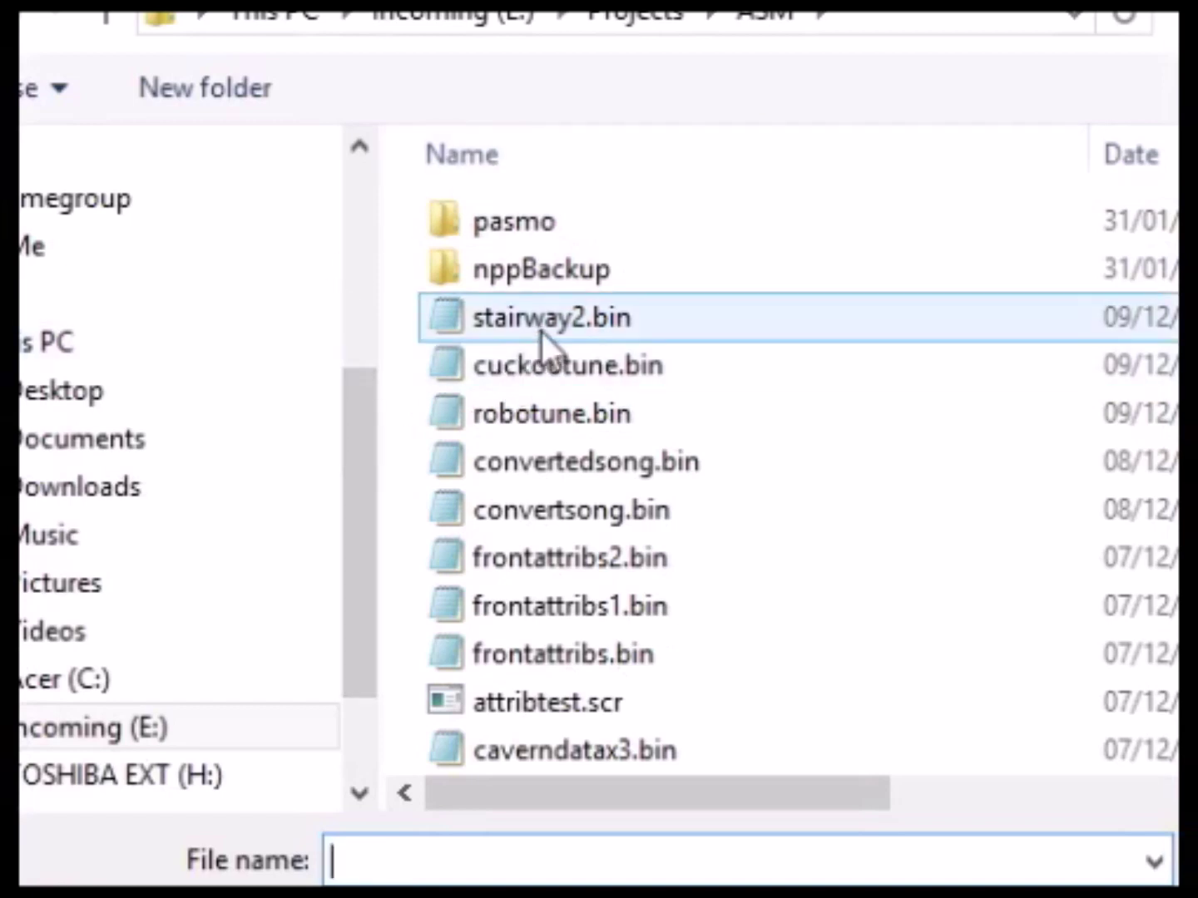
Switch to Fuse and load stairway2.bin as binary data at start address 45824 with a length of 134.
click(542, 332)
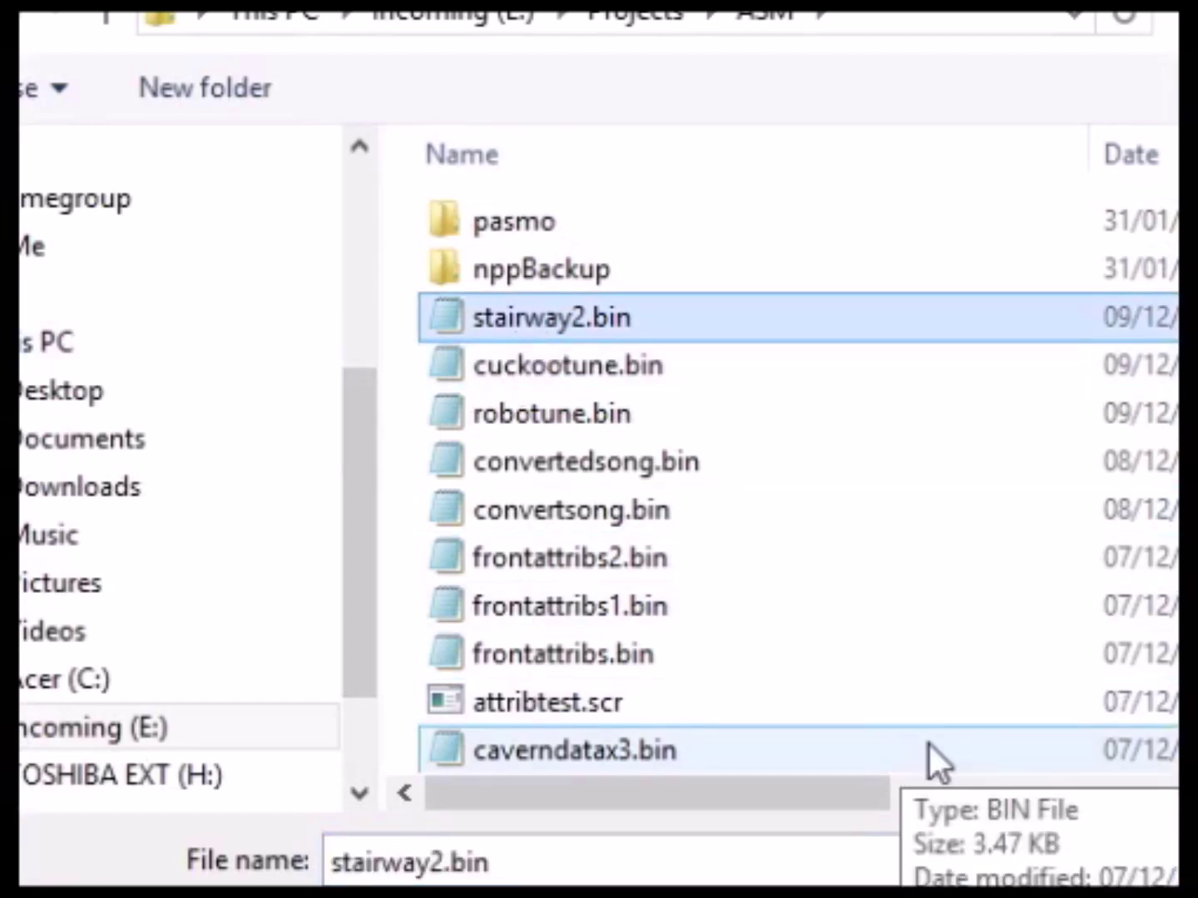
click(1010, 894)
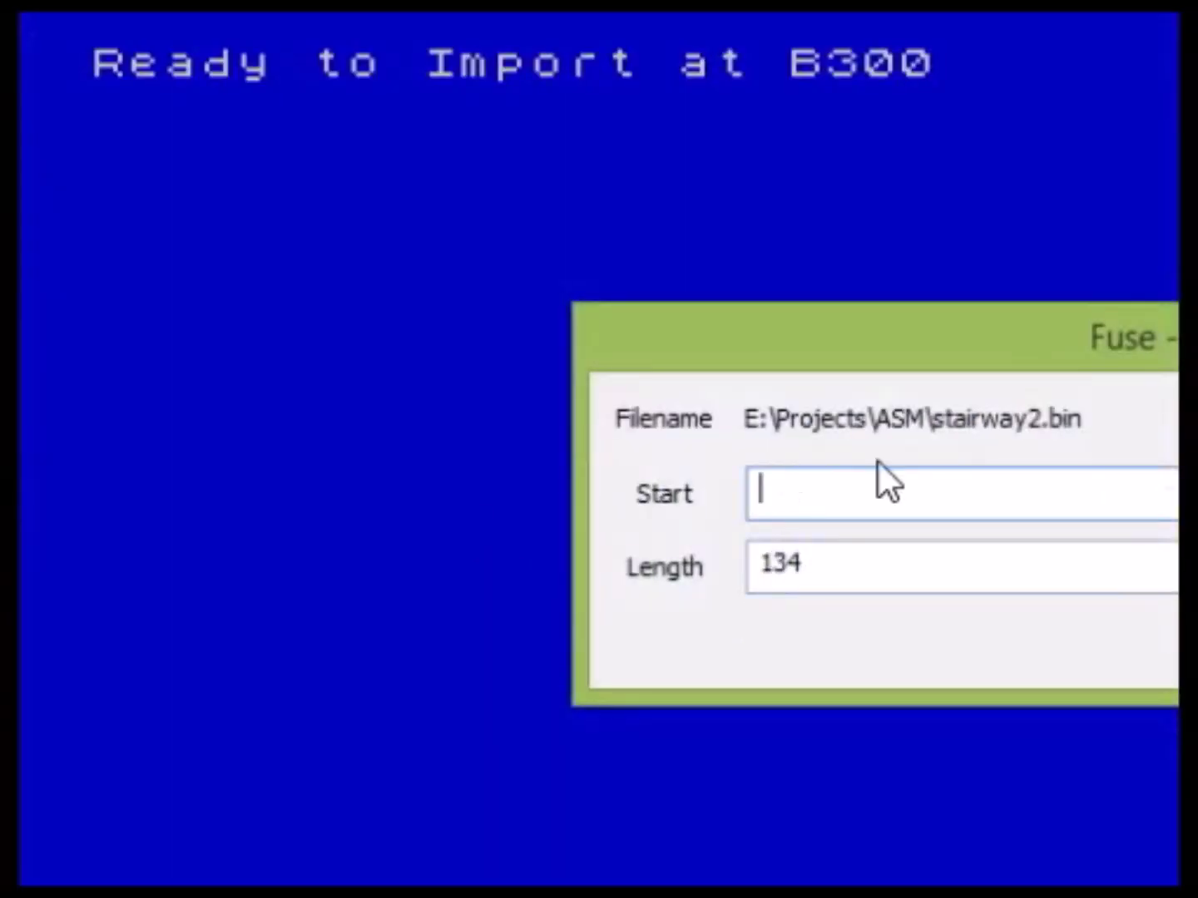
click(875, 509)
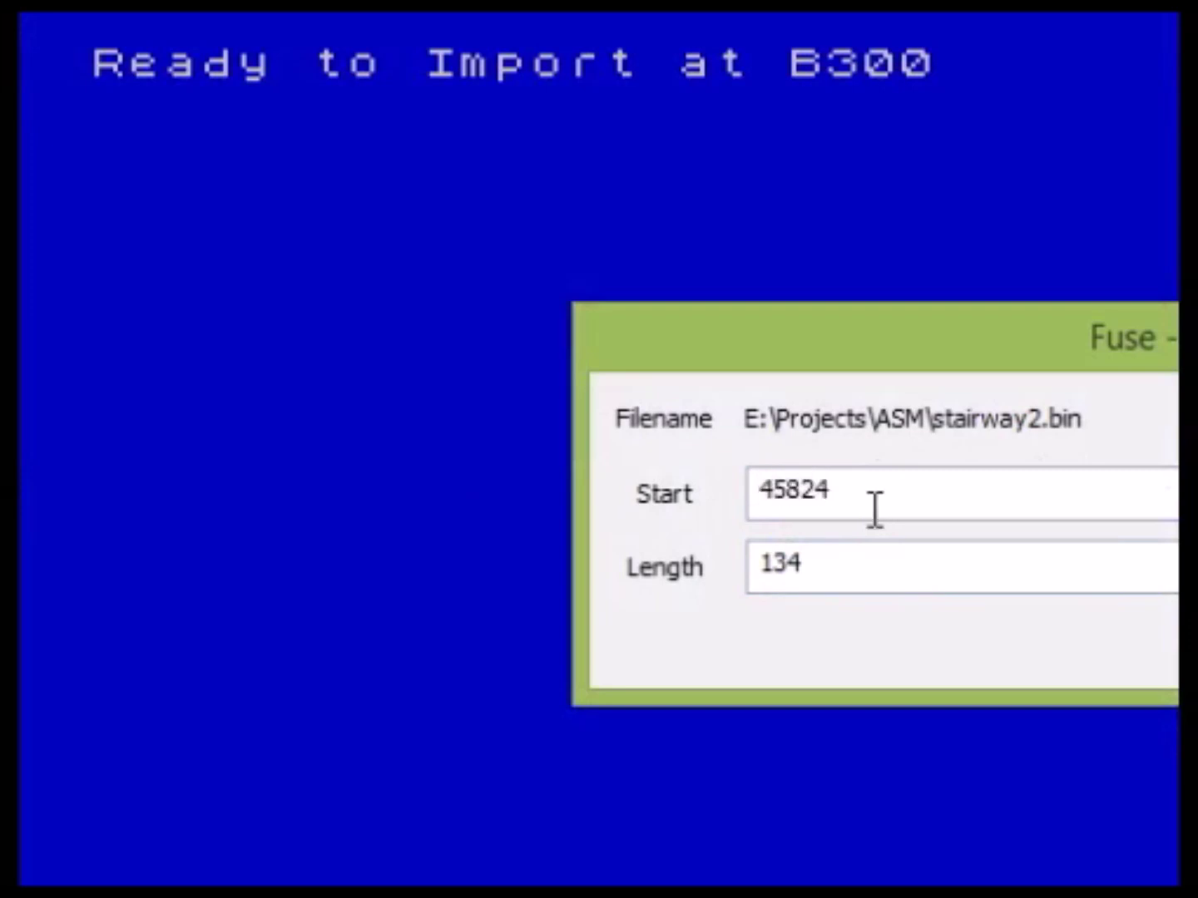
click(875, 509)
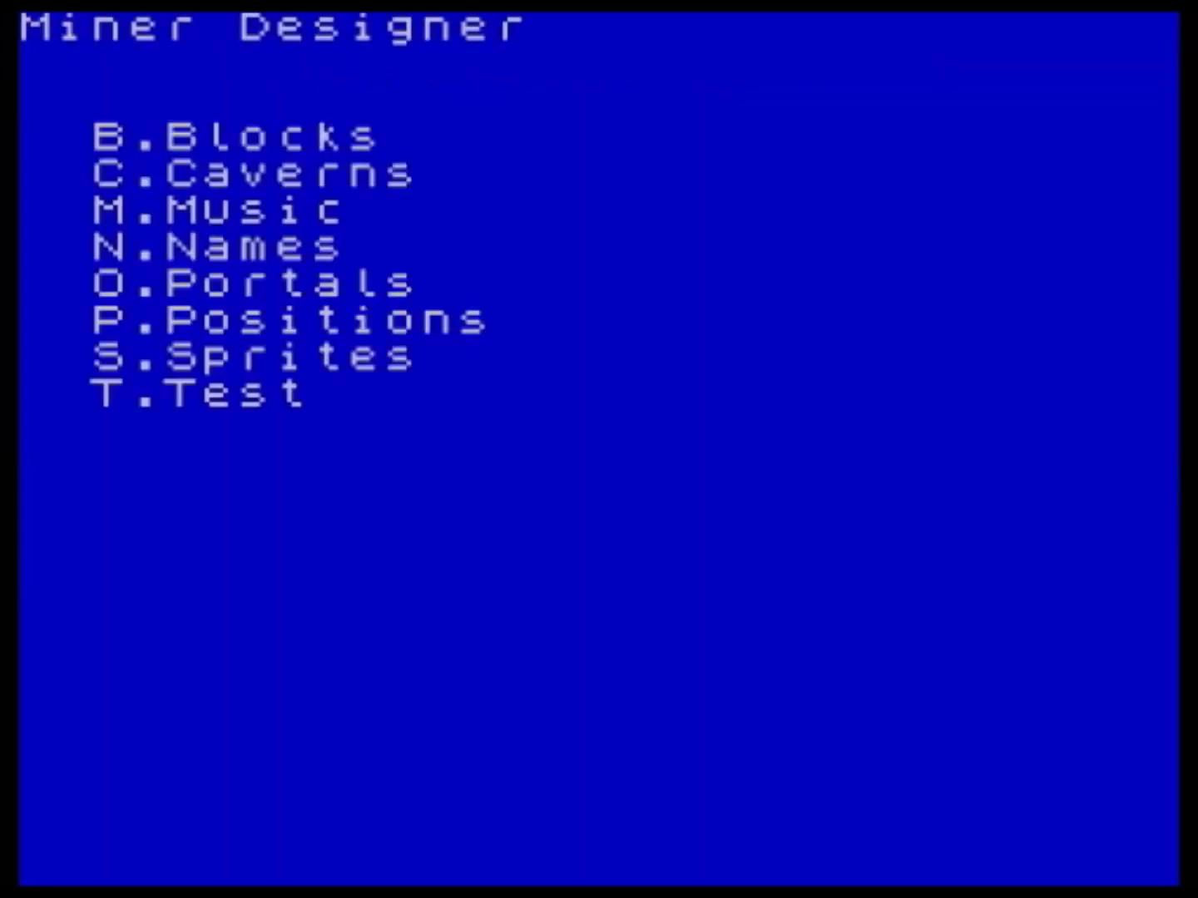
Test the game from Miner Designer and walk Willy through Central Cavern to hear the imported stairway2 tune.
key(t)
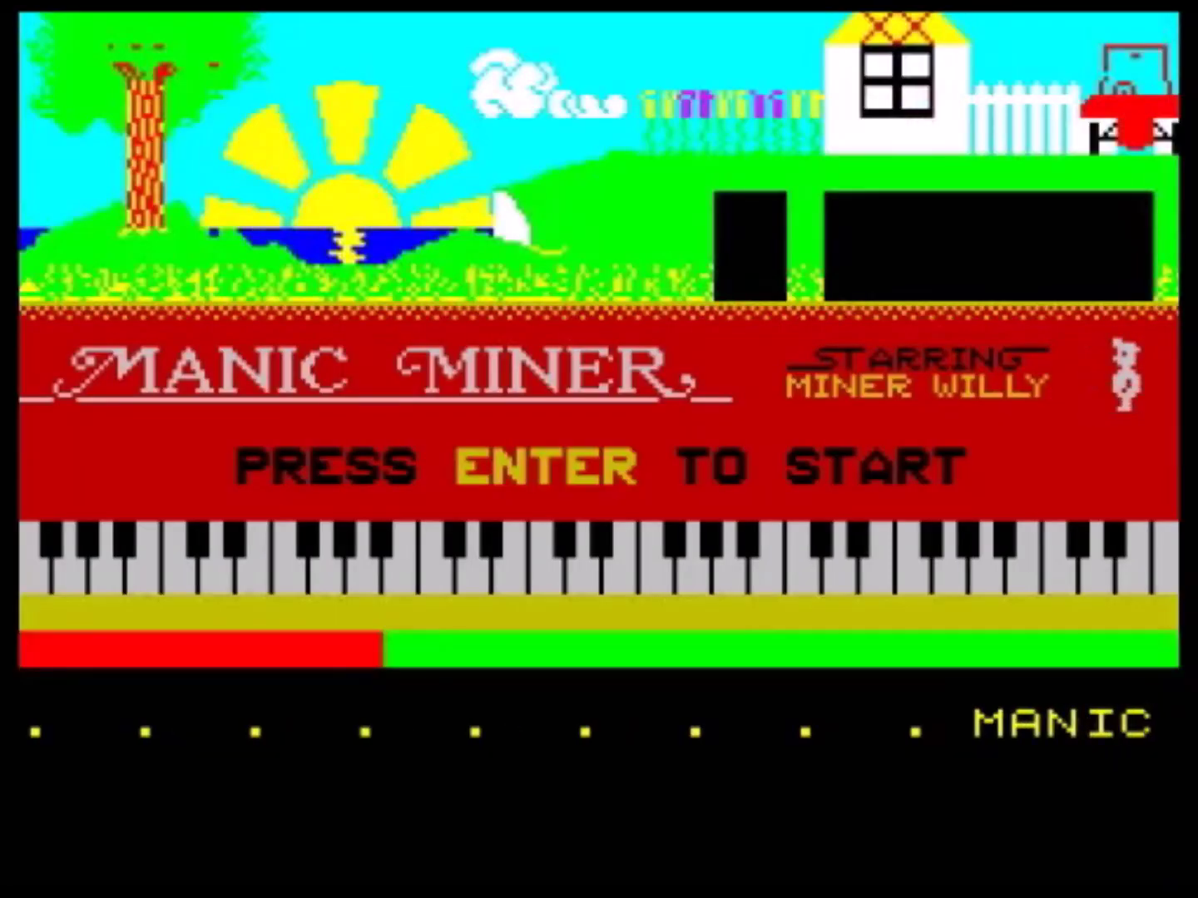
key(Return)
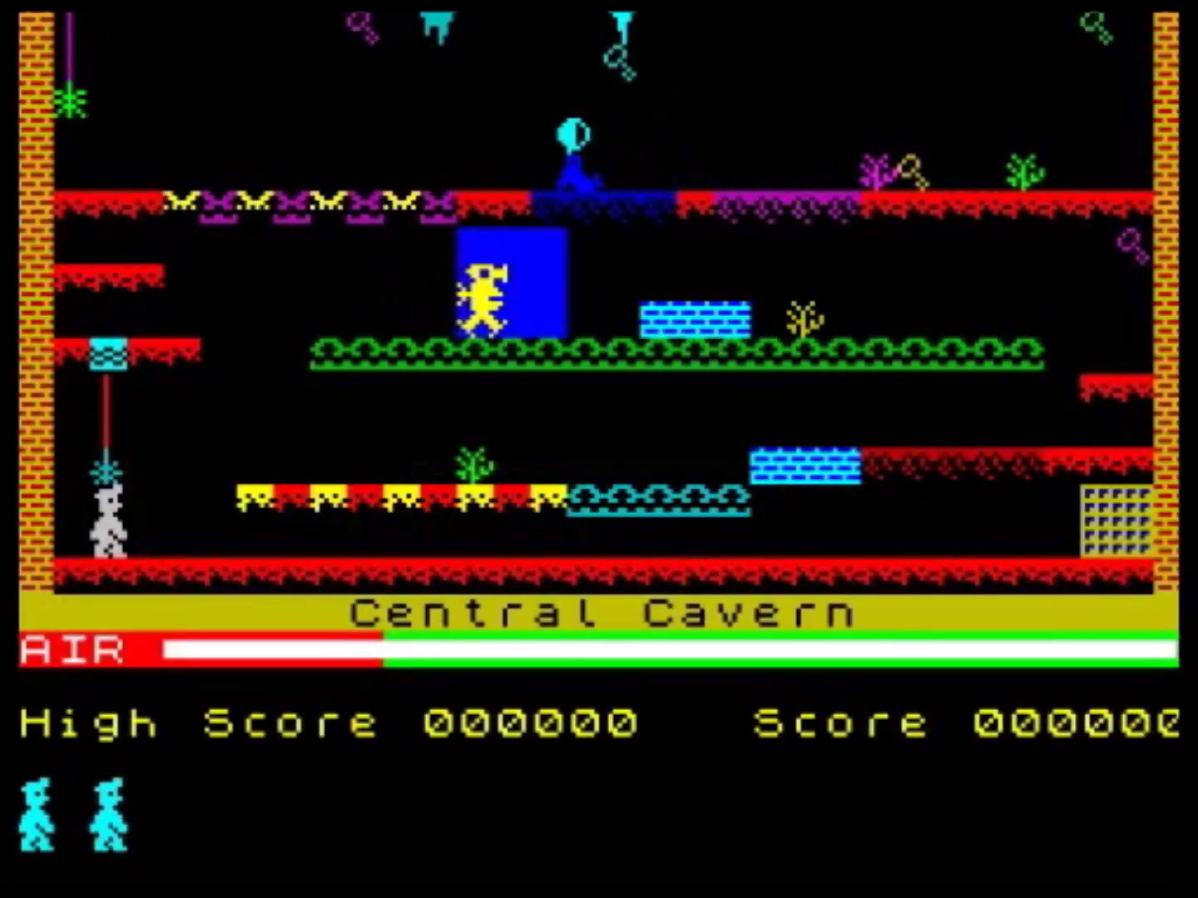
key(p)
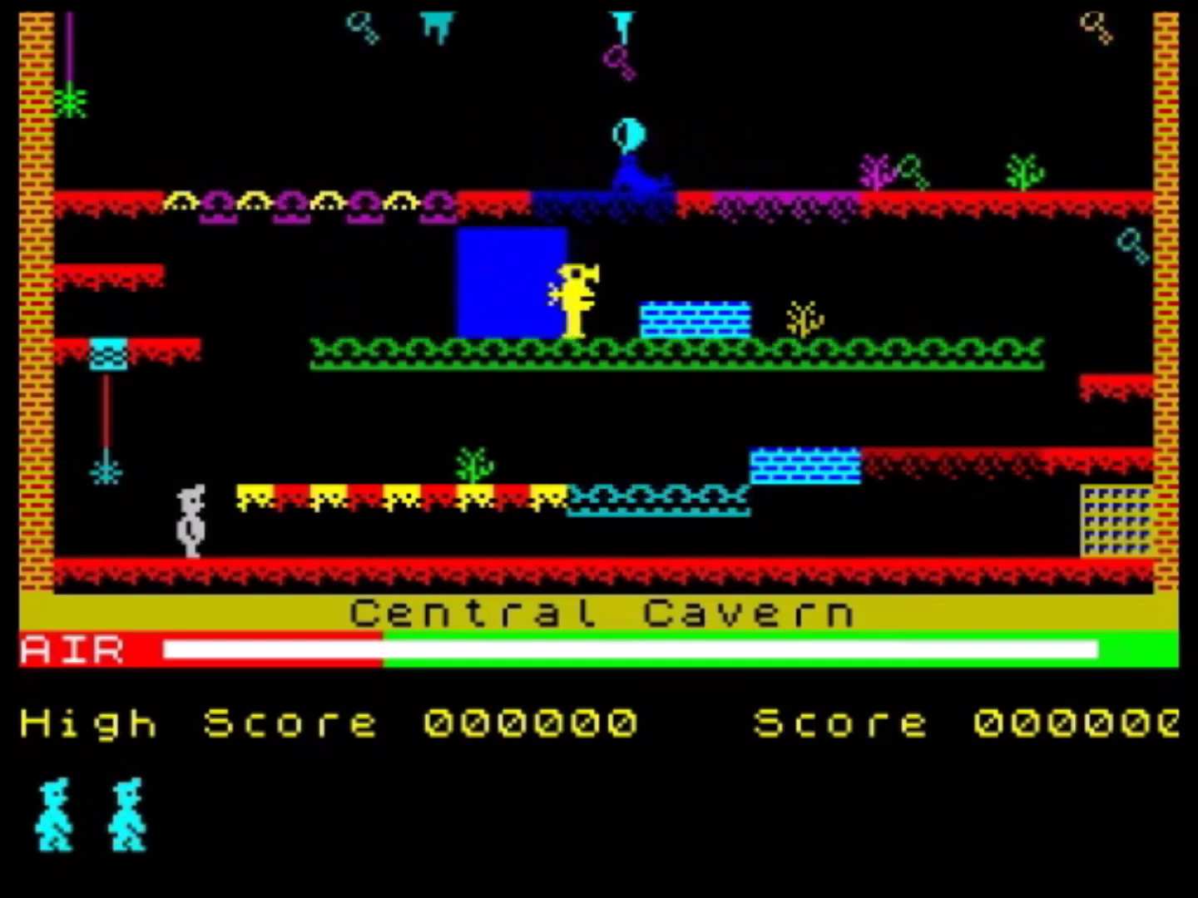
key(Return)
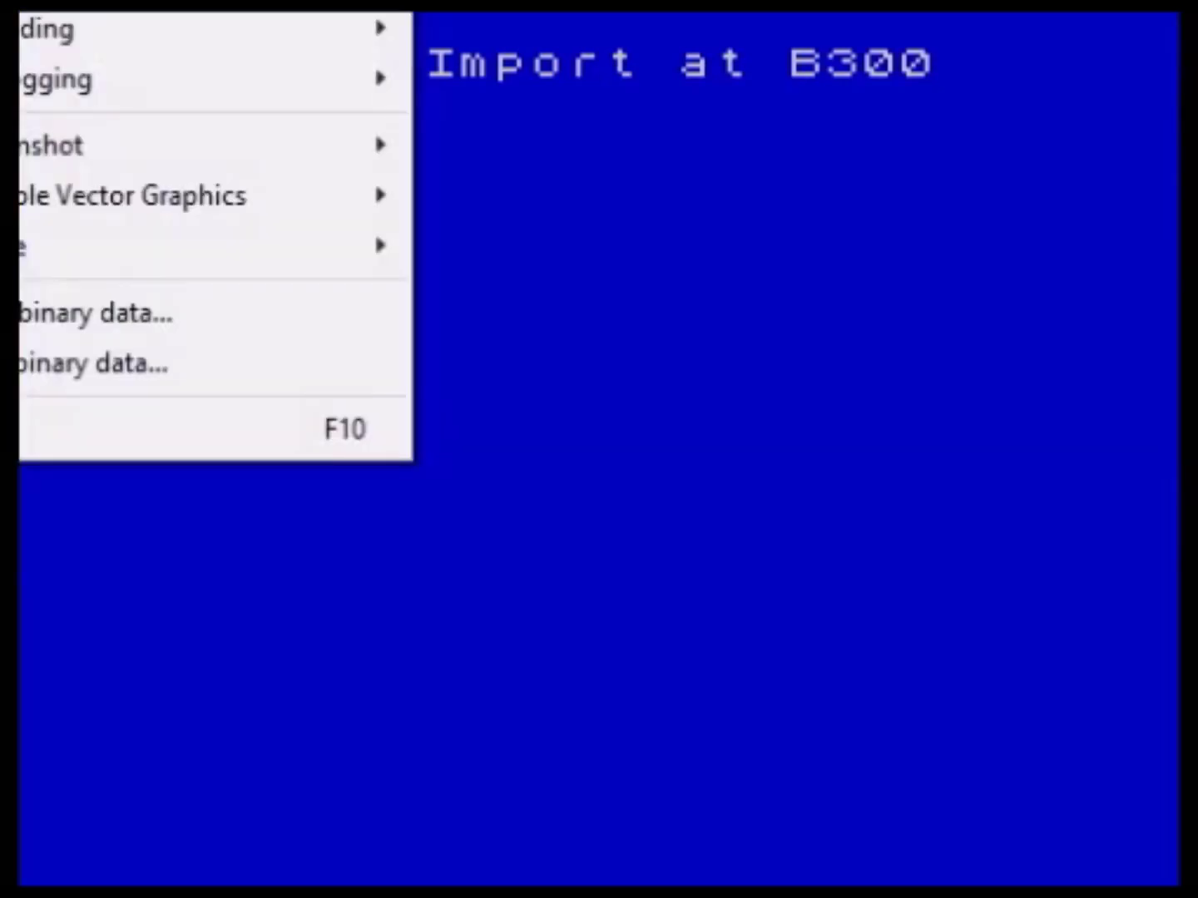
Load cuckootune.bin as binary data at start address 45824 with a length of 134.
click(64, 314)
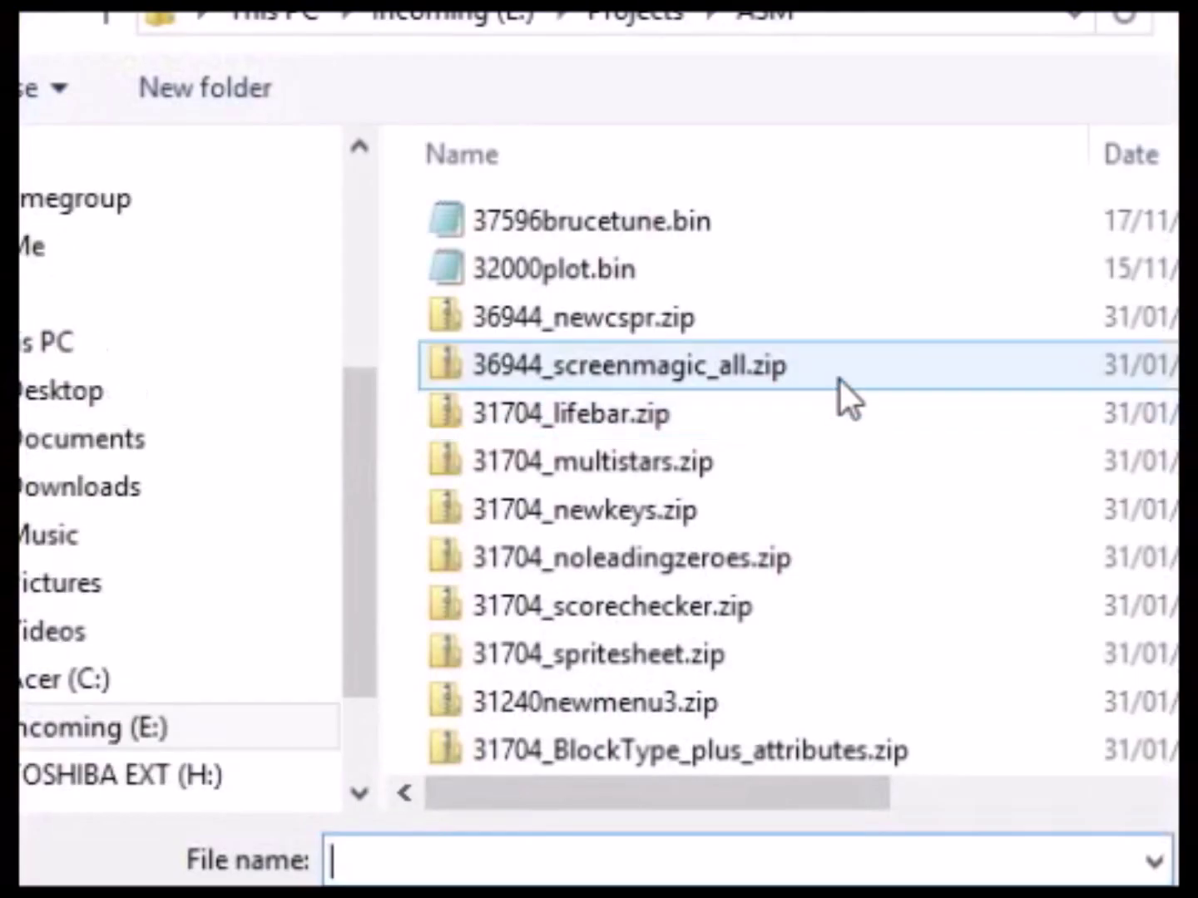
click(527, 375)
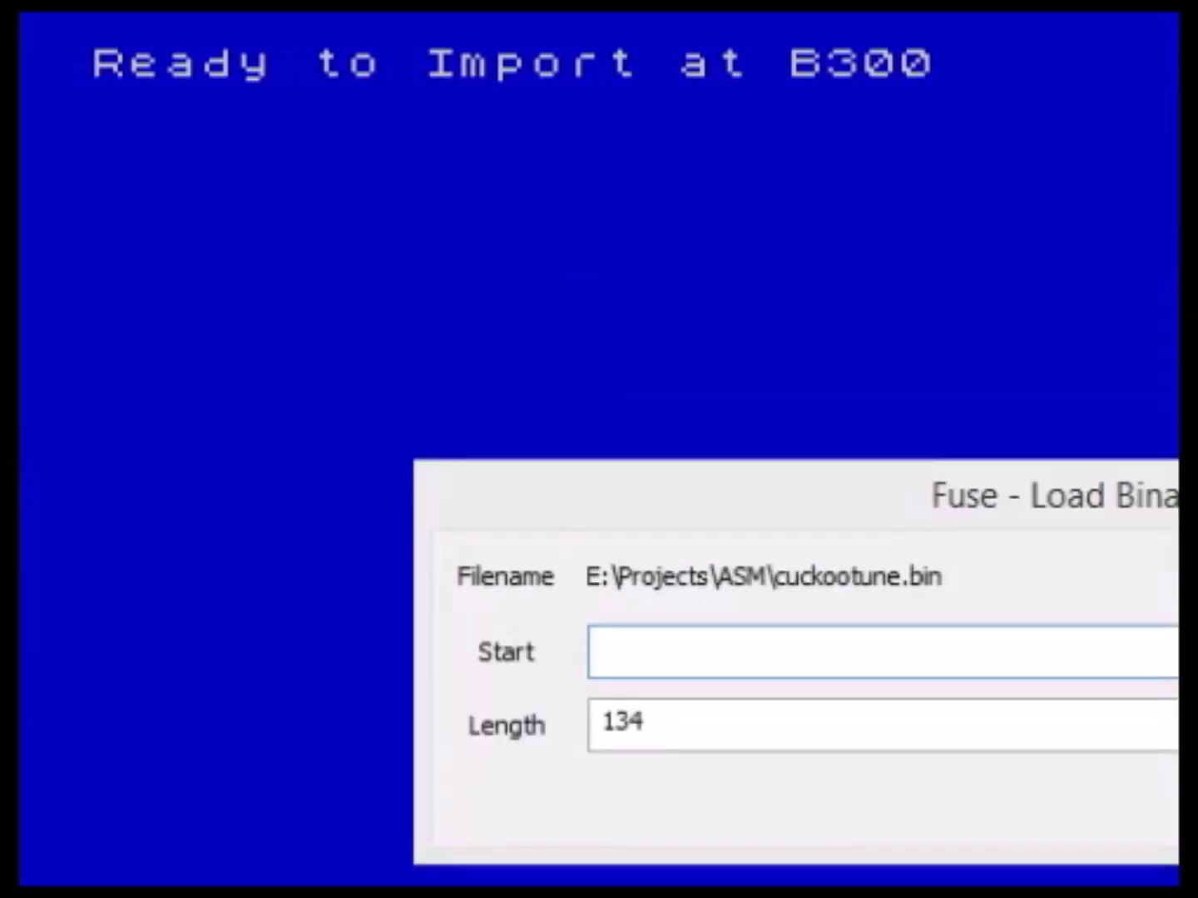
click(657, 657)
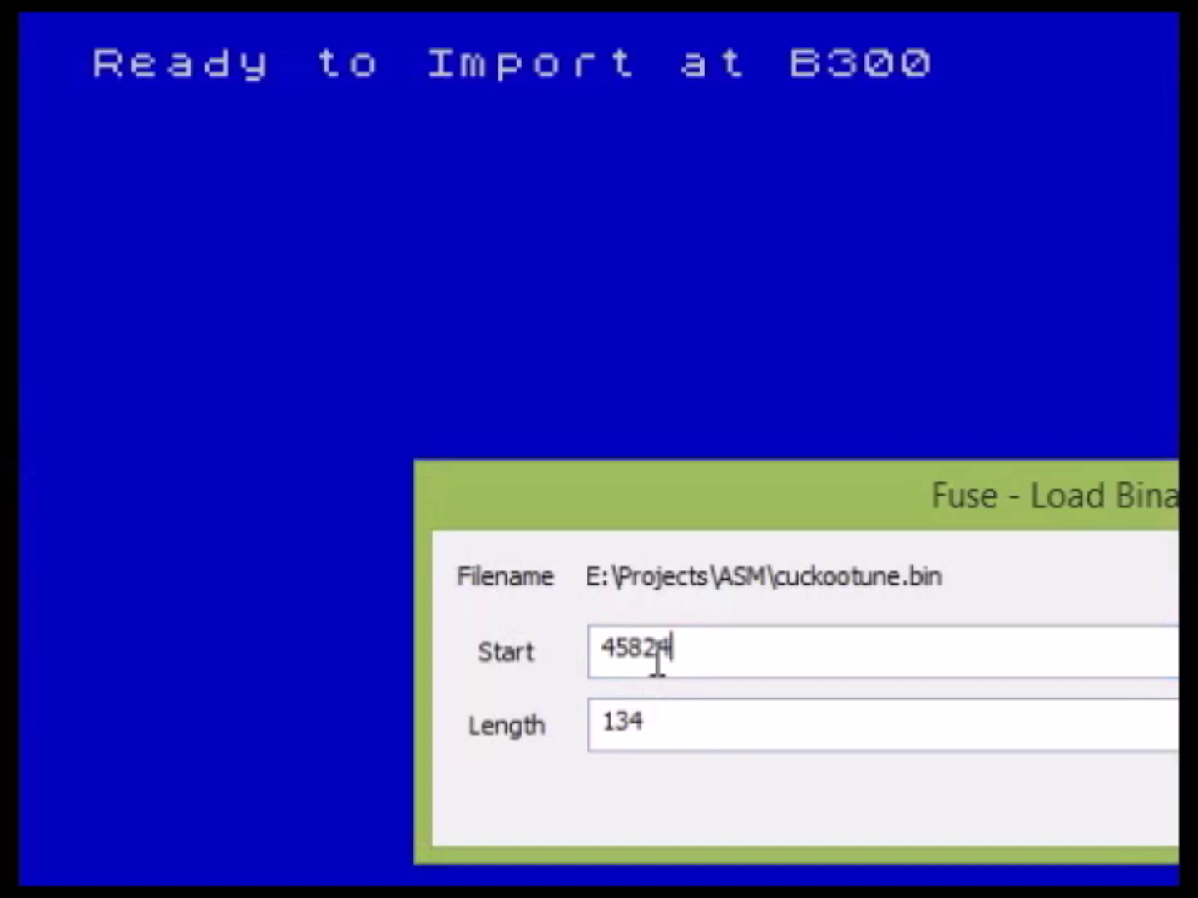
text(45824)
key(Return)
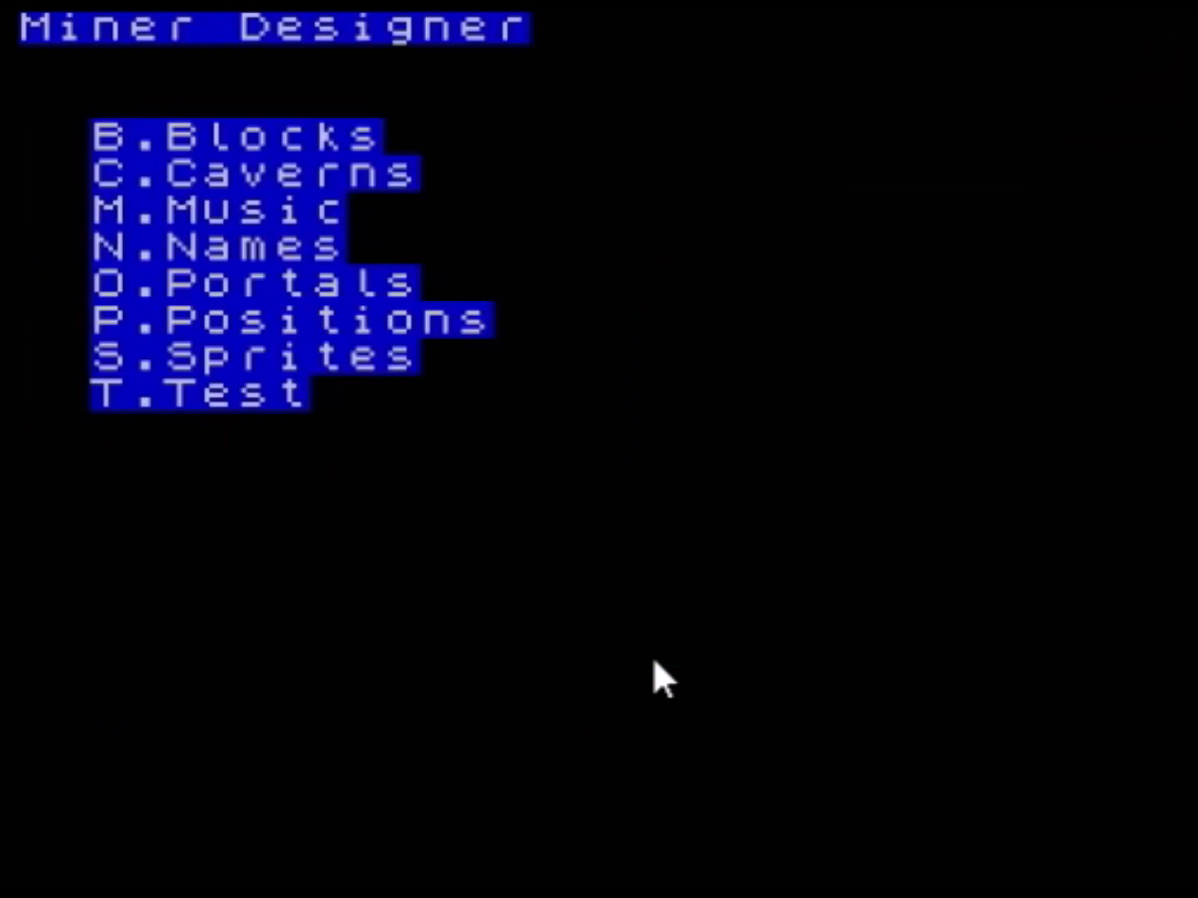
Test the game from Miner Designer, move Willy in Central Cavern to hear the cuckoo tune, and quit to the title screen.
key(t)
key(Return)
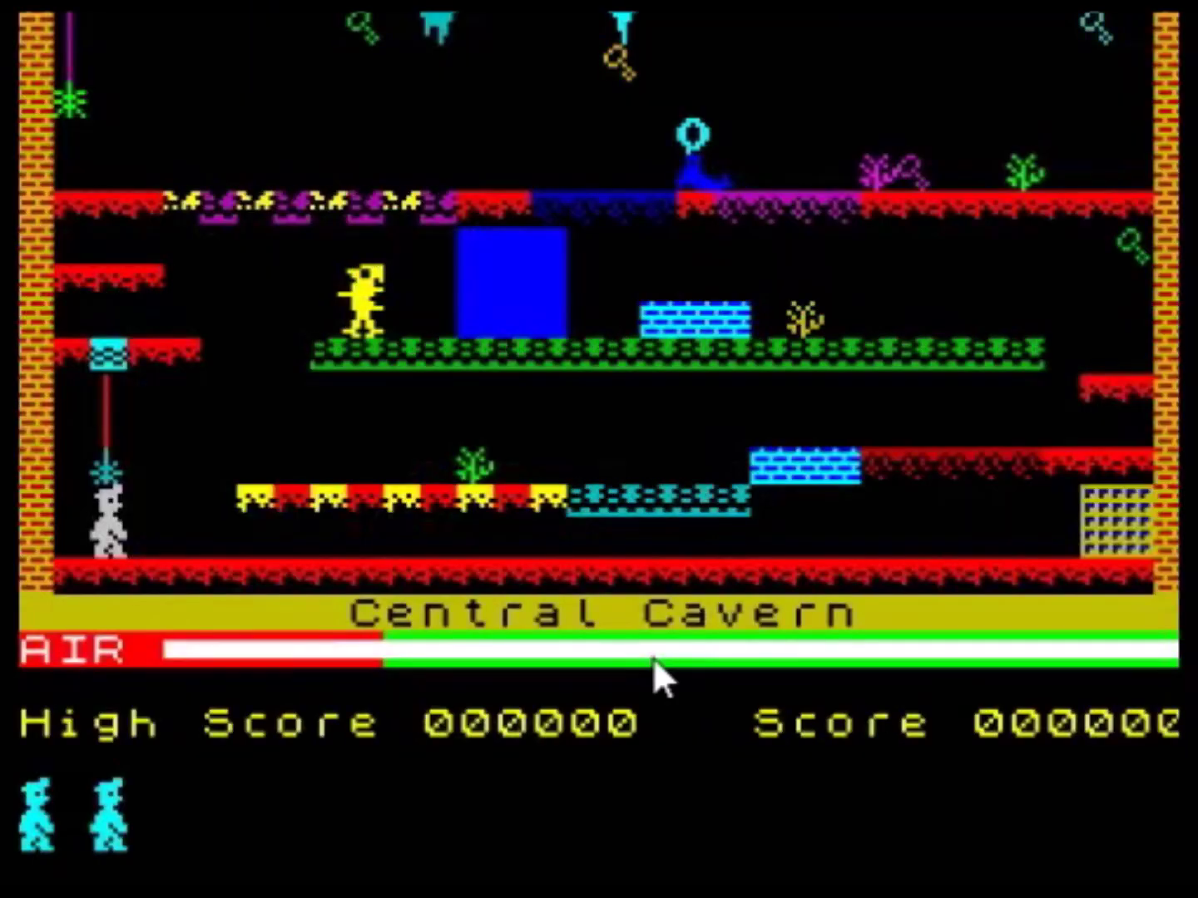
key(p)
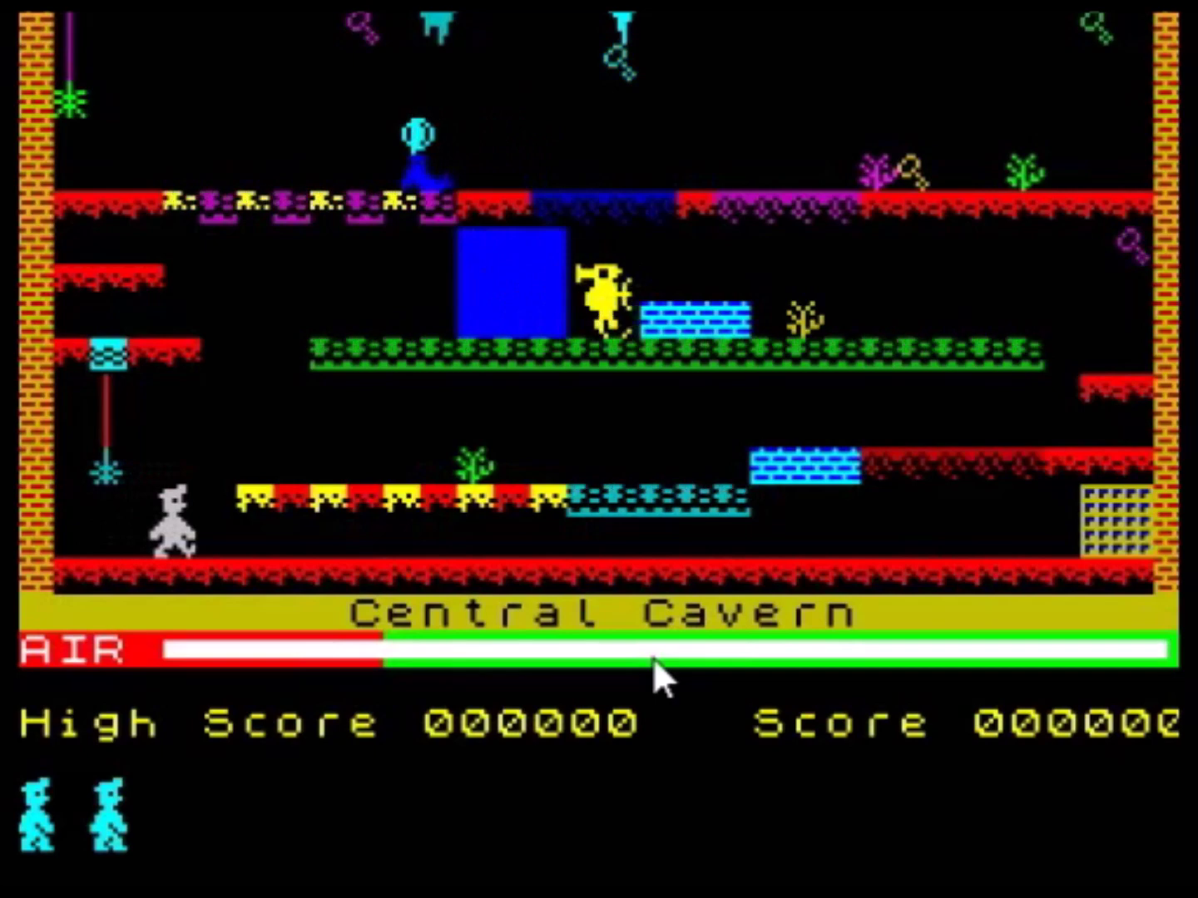
key(space)
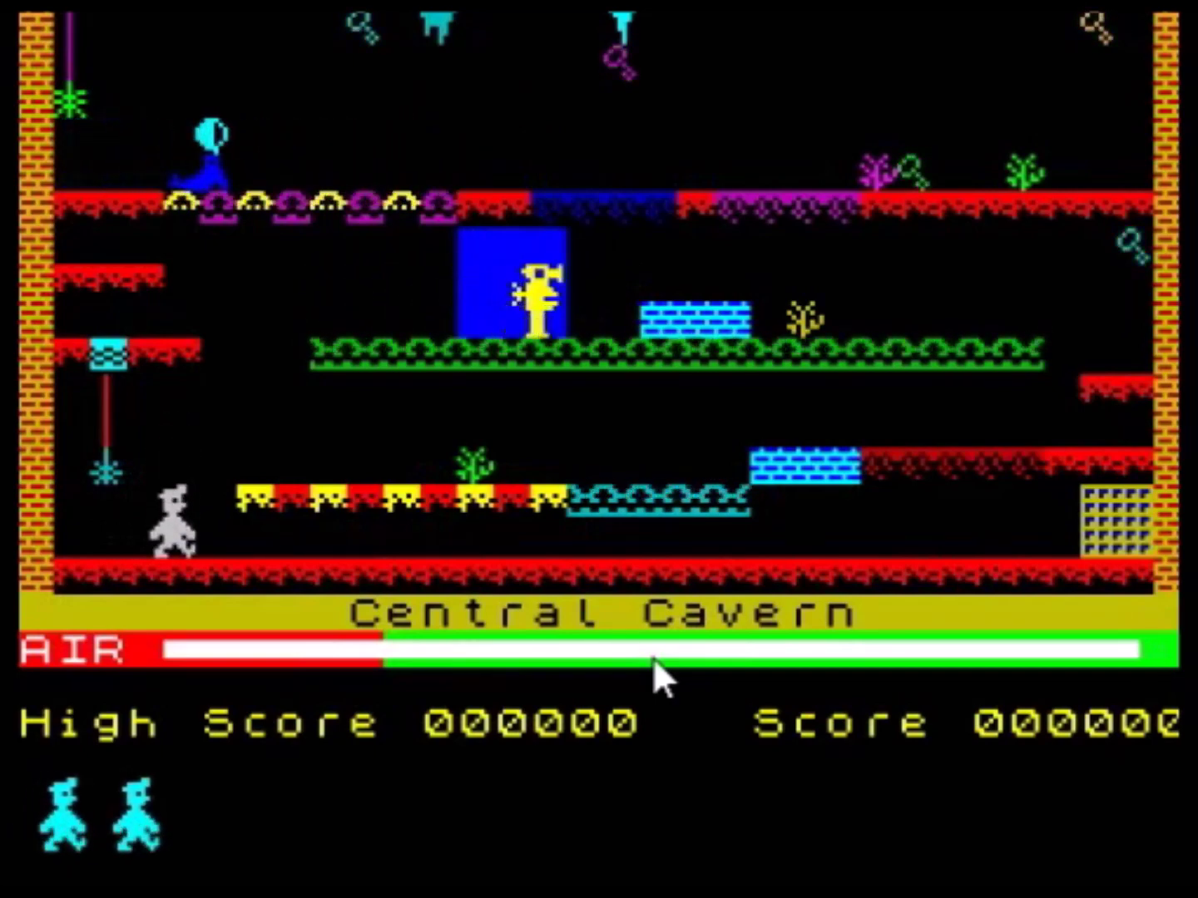
key(p)
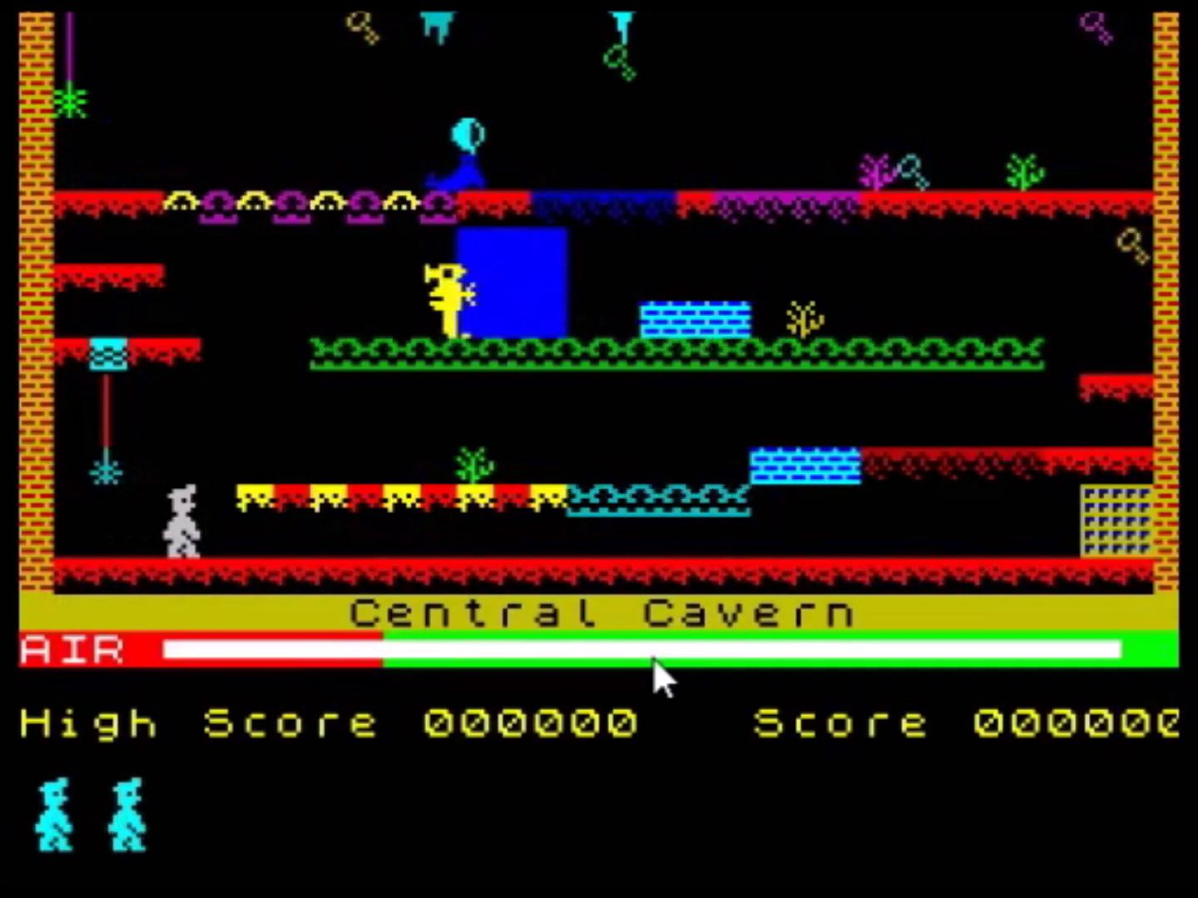
key(shift+space)
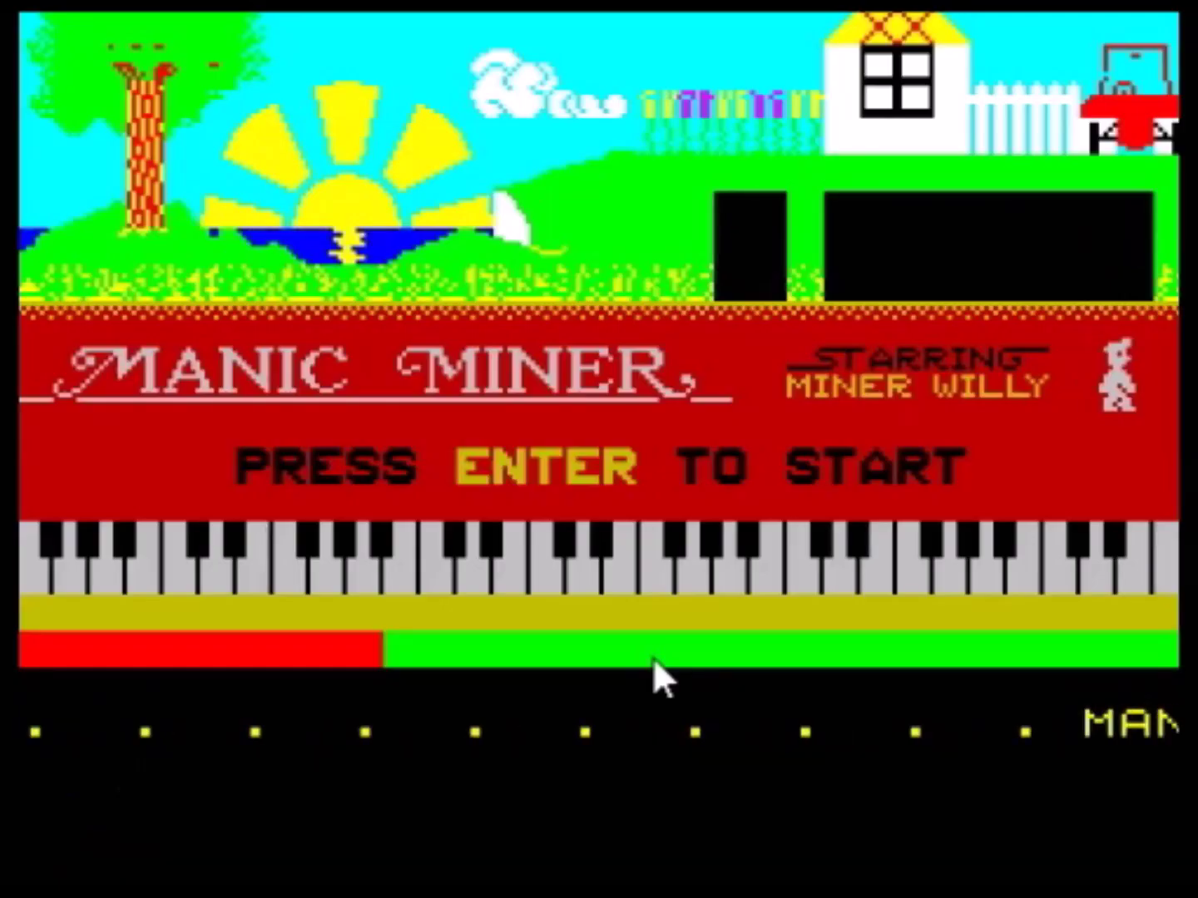